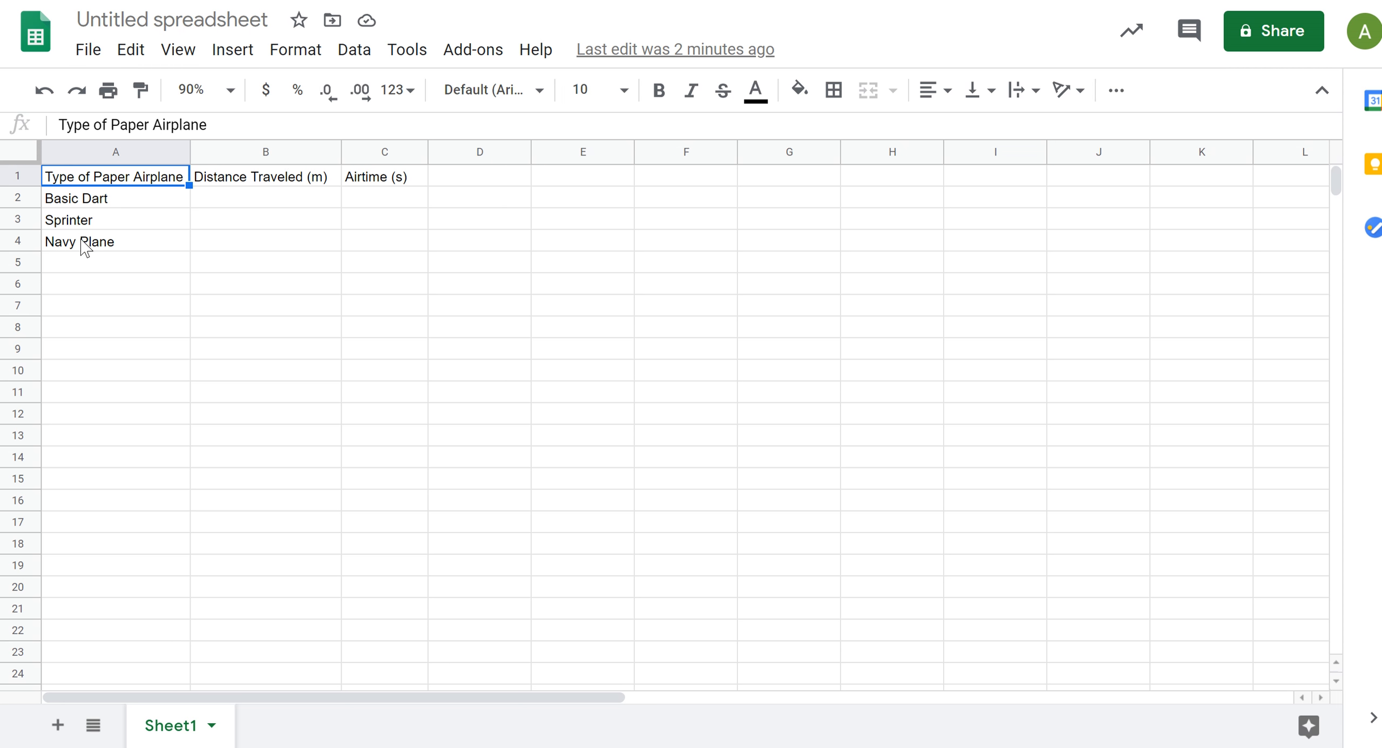
Step: Enter the distances traveled for Basic Dart, Sprinter and Navy Plane as 3, 4 and 5 in B2:B4
click(265, 177)
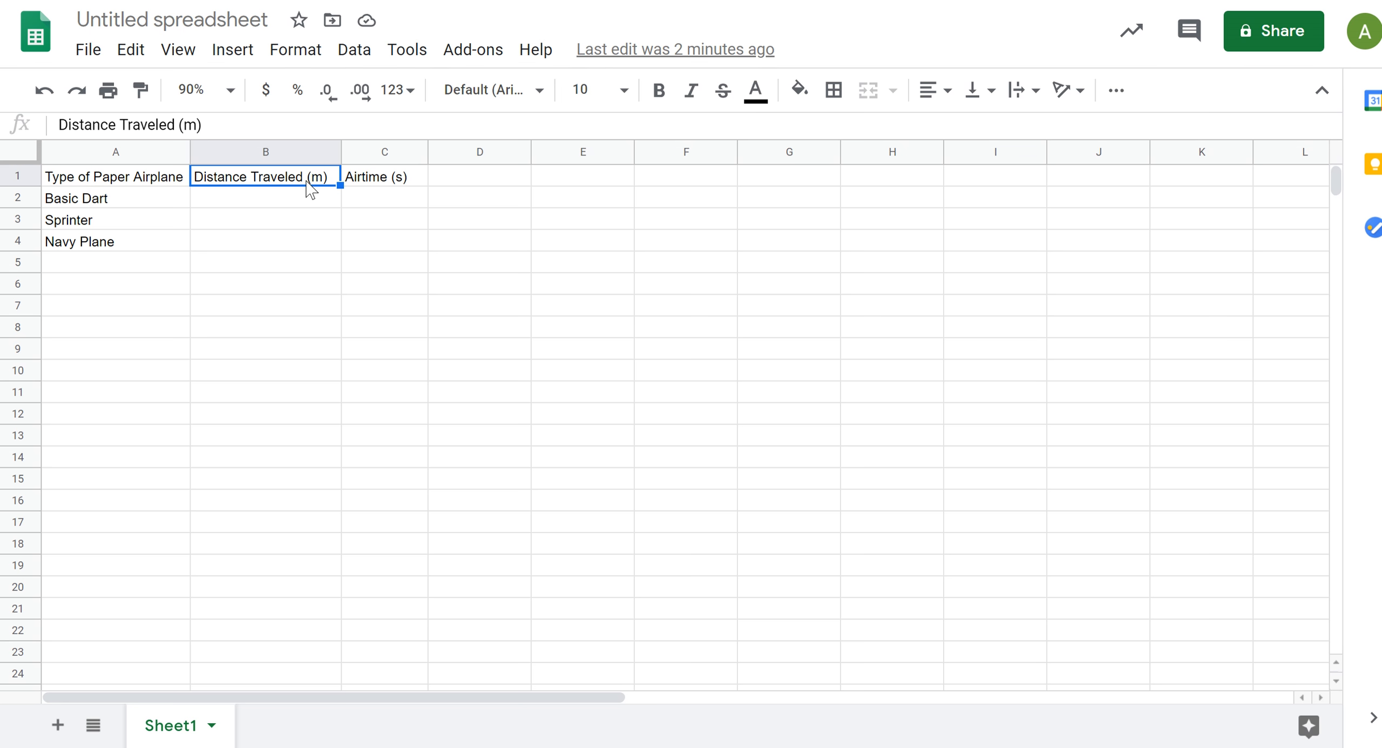
click(273, 202)
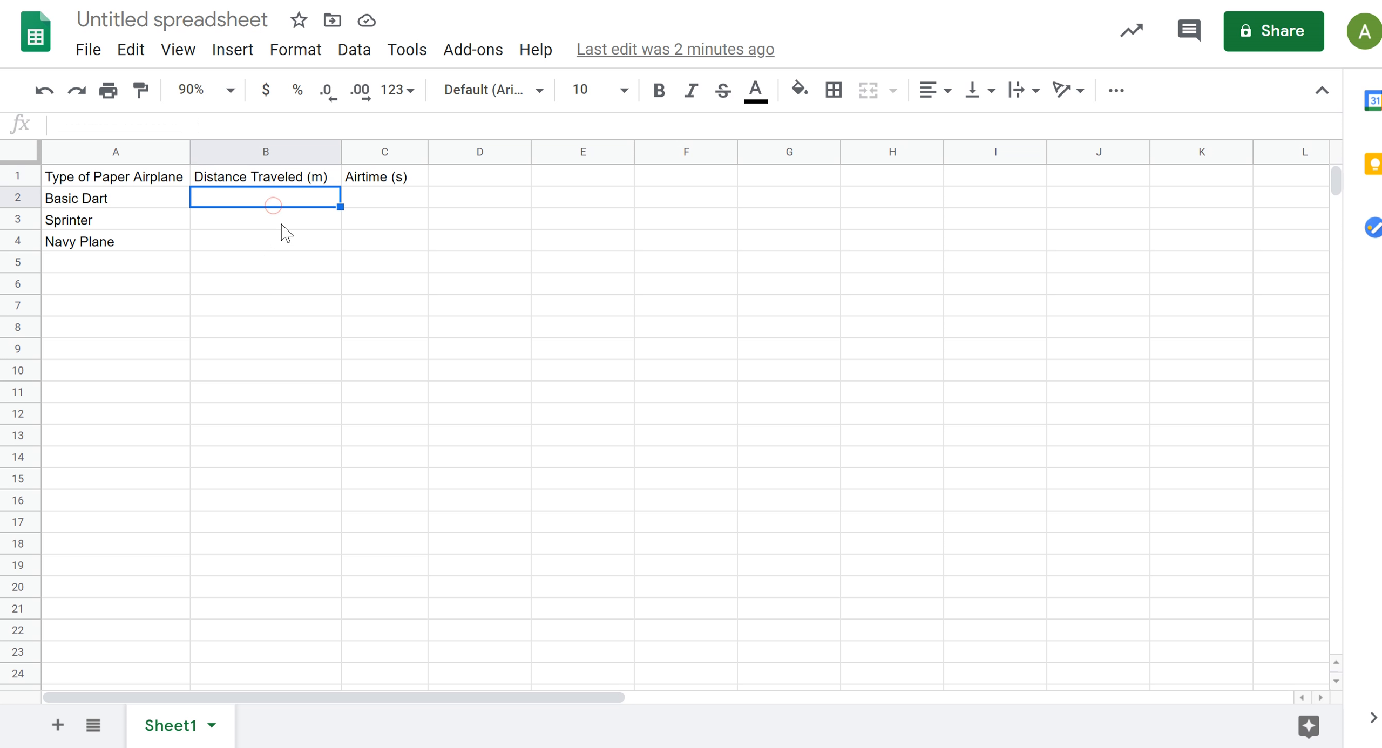
text(3)
key(Return)
text(4)
click(303, 244)
text(5)
click(265, 326)
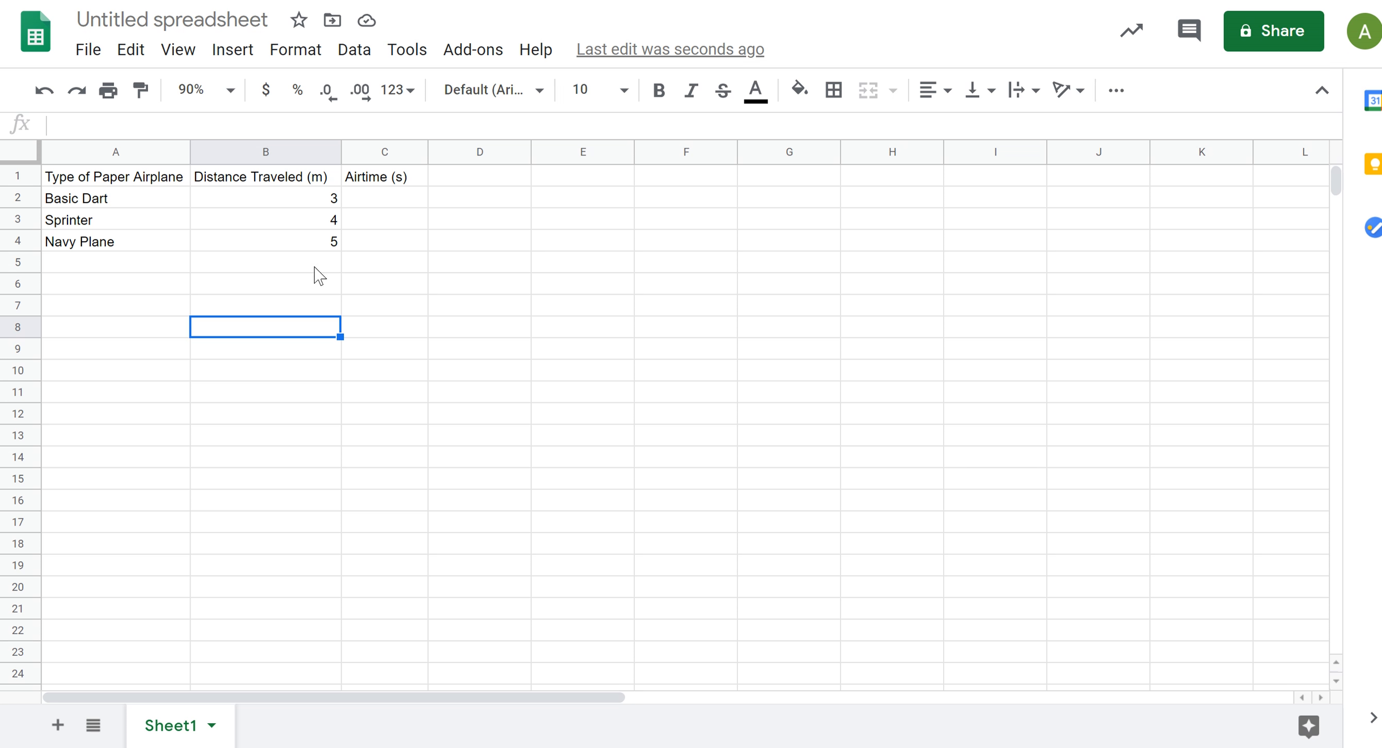
Step: Enter the airtimes for Basic Dart, Sprinter and Navy Plane as 5, 6 and 7 in C2:C4
click(392, 199)
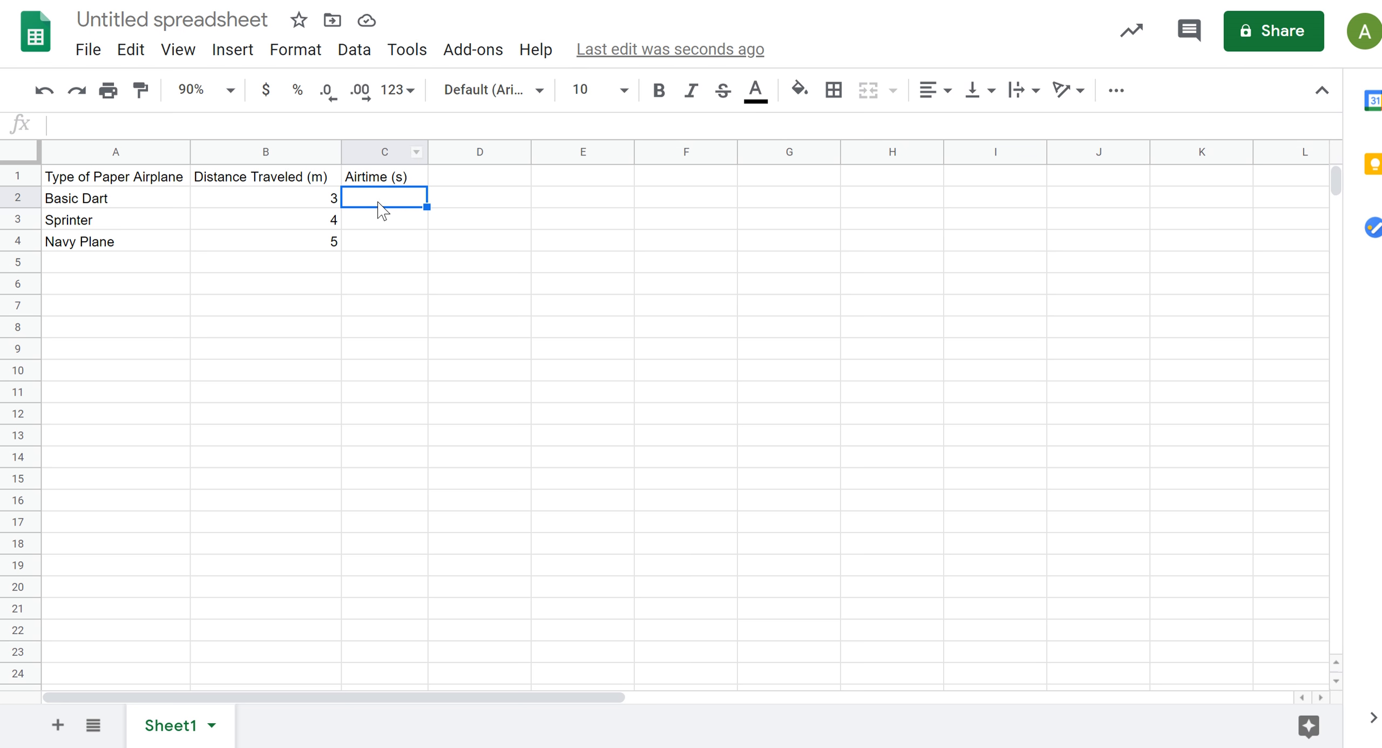
text(5)
key(Return)
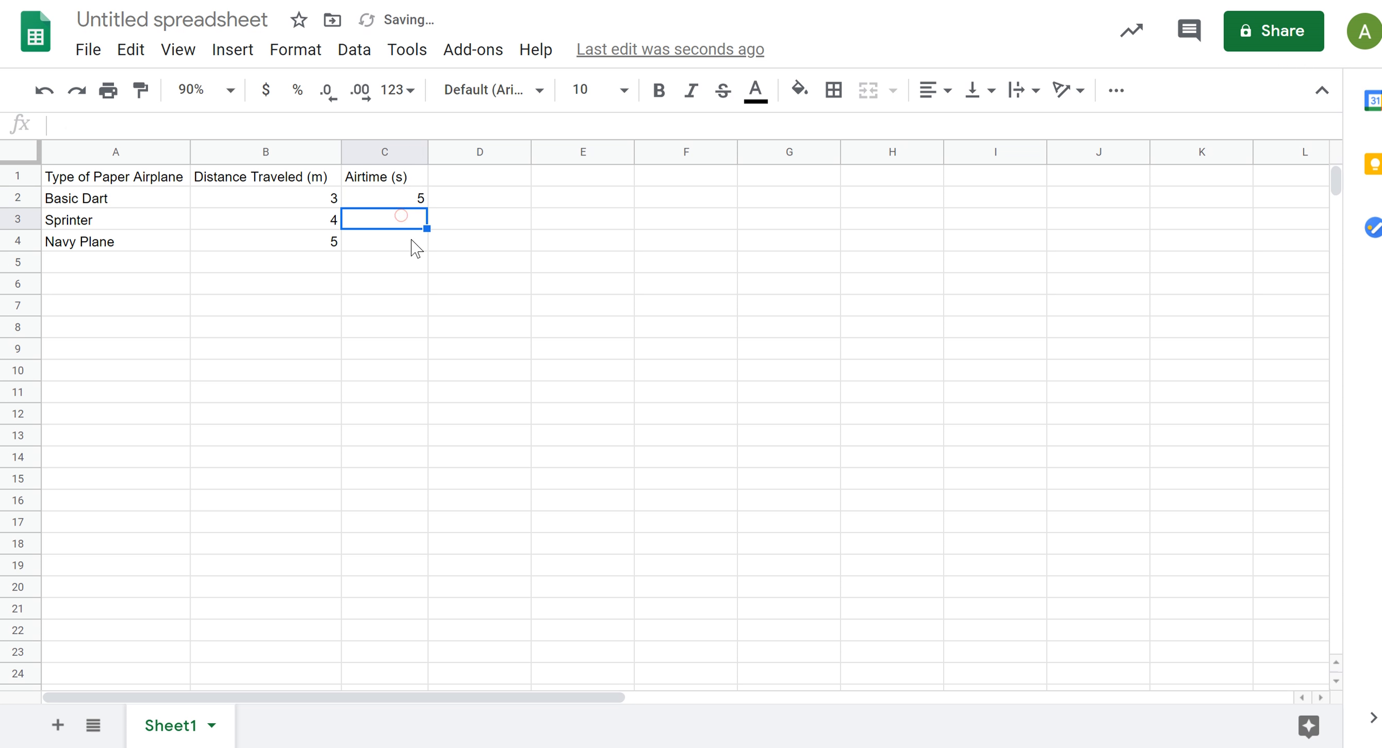
text(6)
key(Return)
text(7)
key(Return)
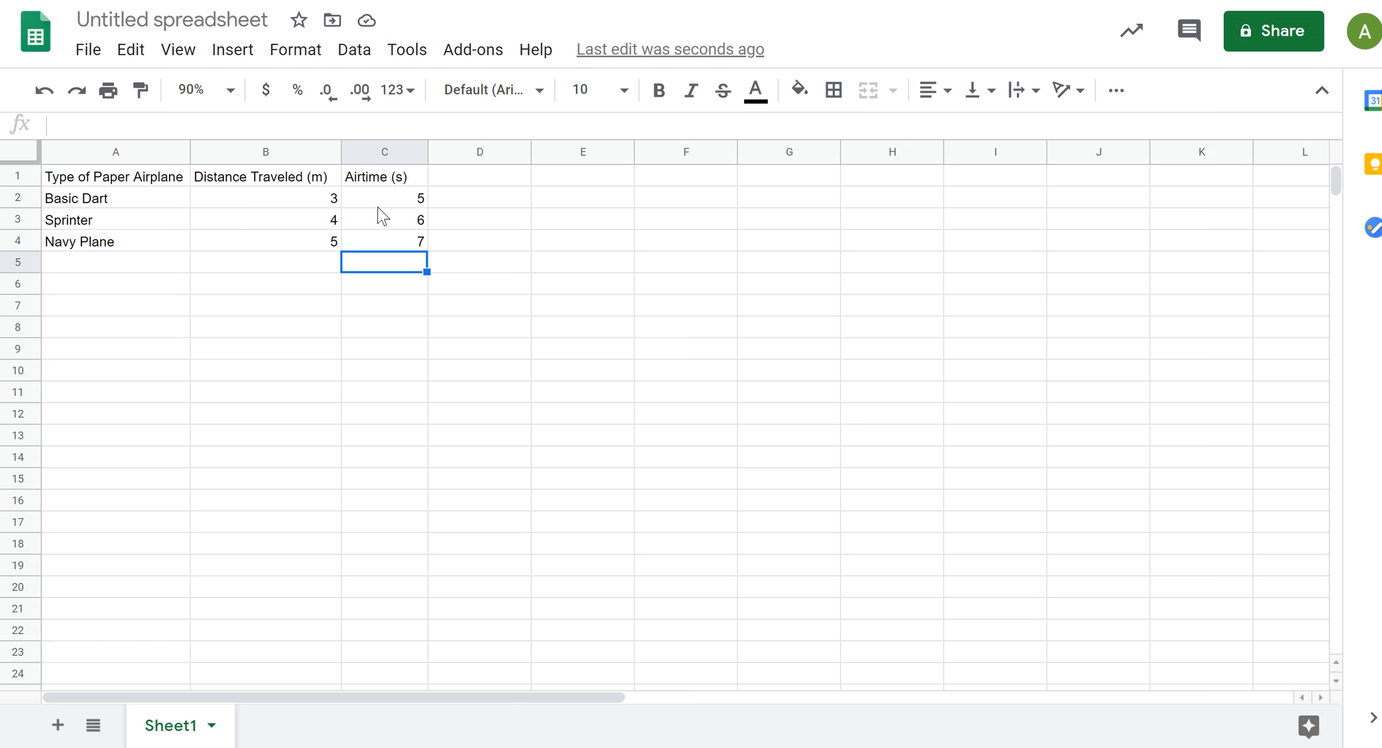
click(407, 200)
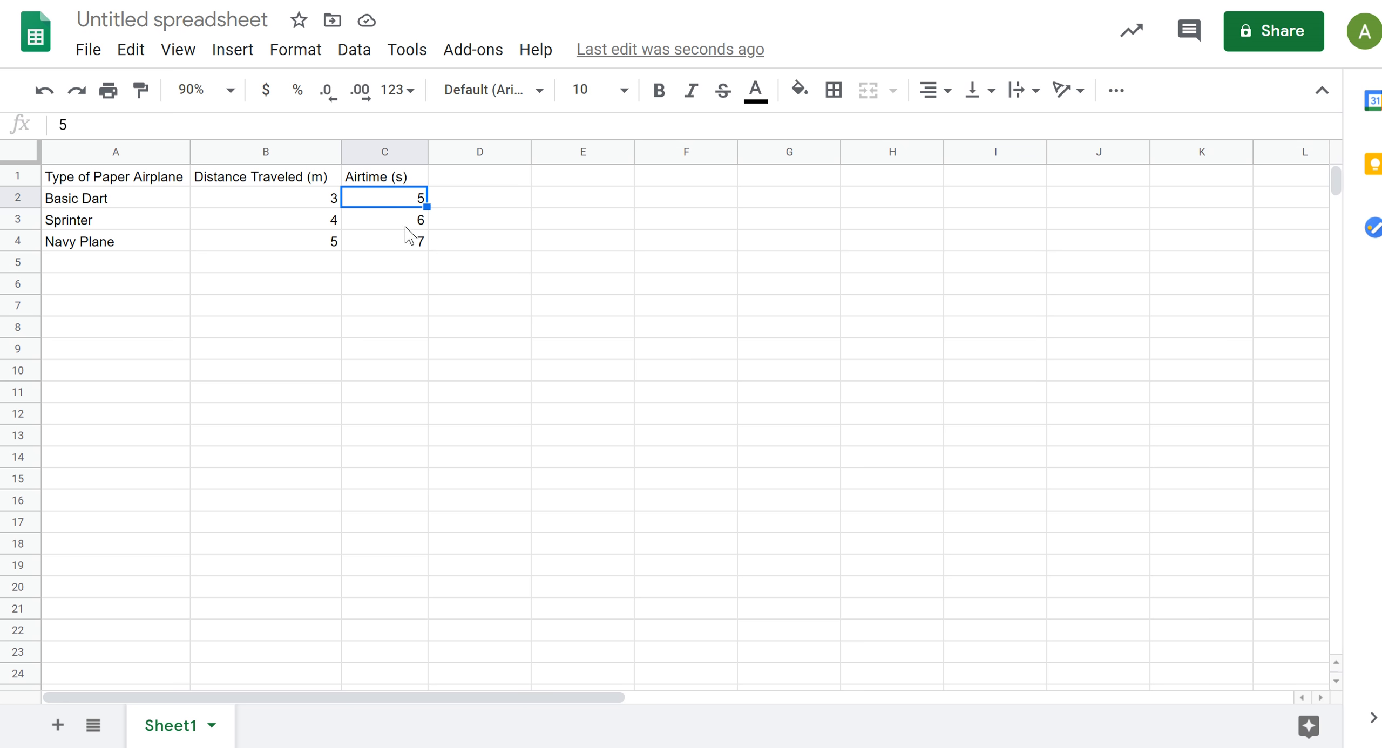
click(426, 261)
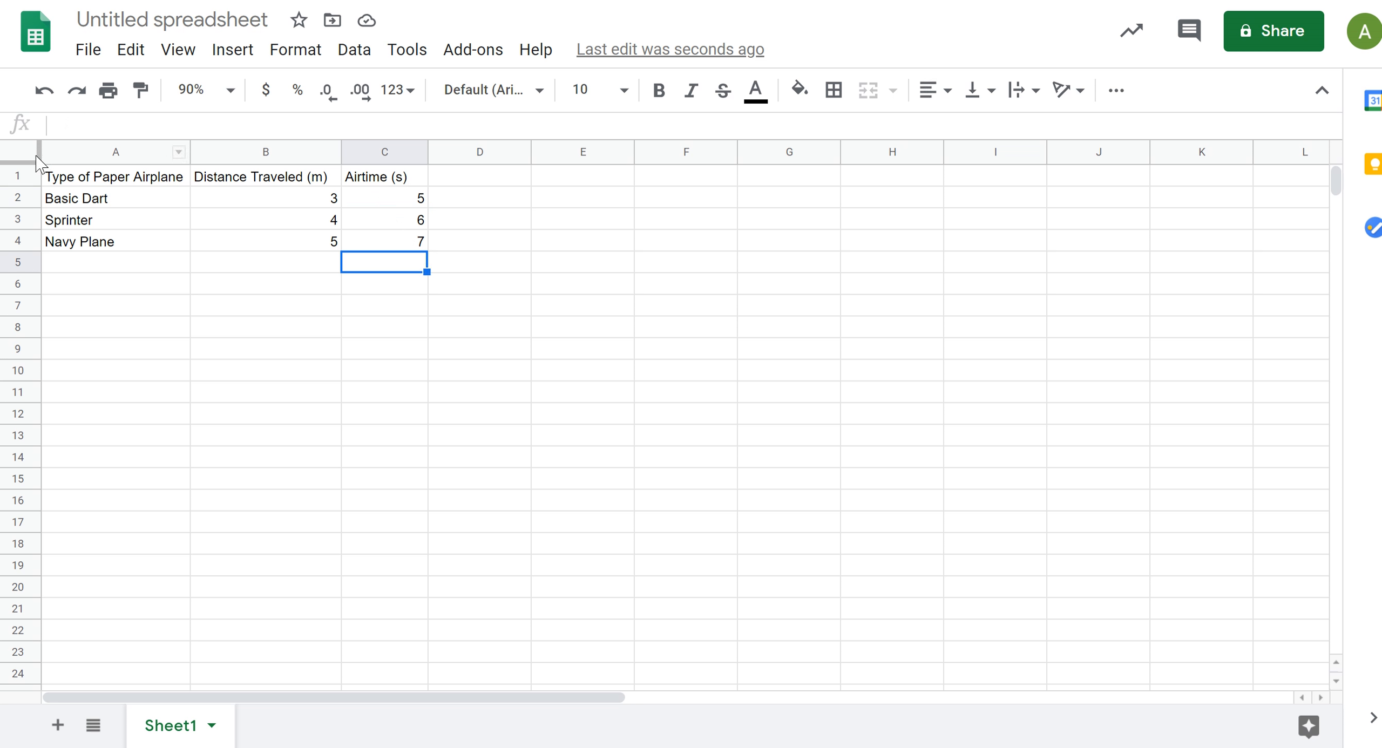
click(254, 177)
click(384, 177)
click(283, 179)
click(373, 181)
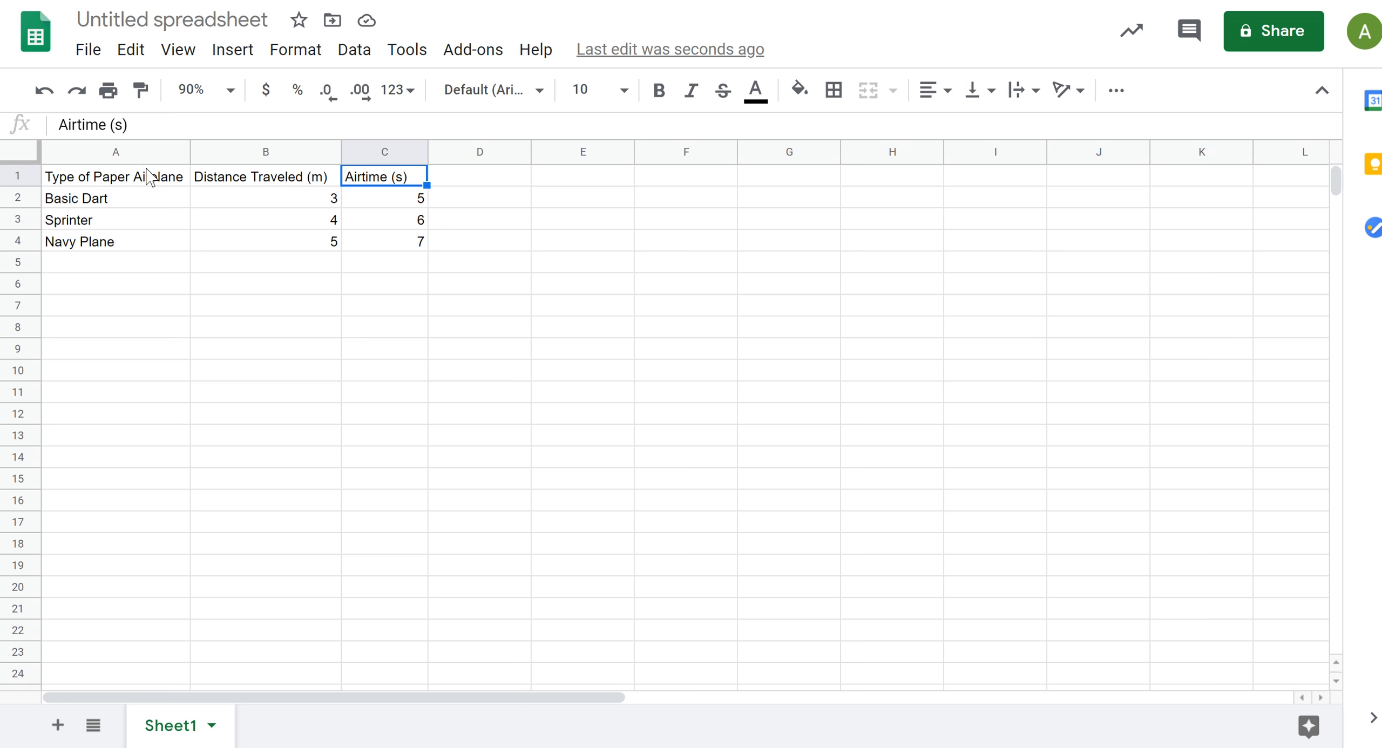
Step: Insert a chart from the airplane types and distances in A1:B4 and set its type to Column chart
click(84, 176)
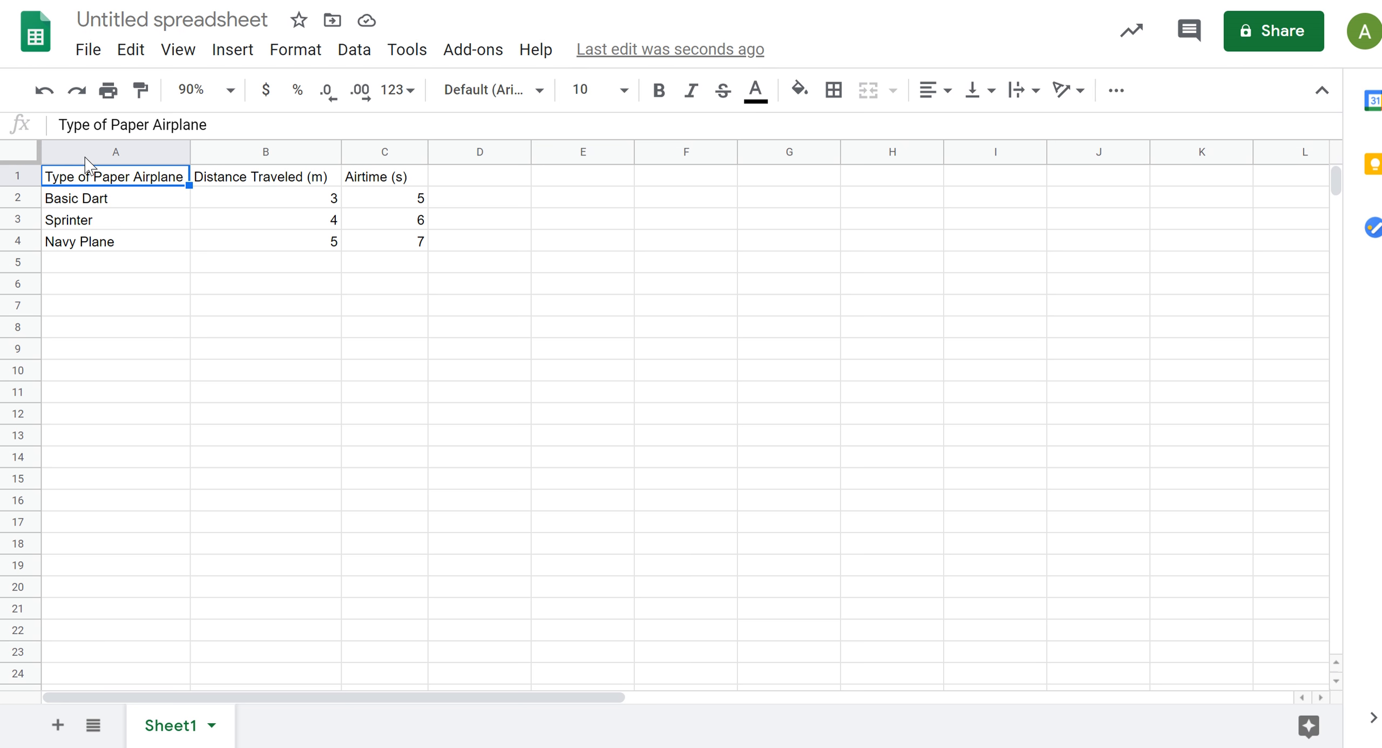
shift+click(300, 243)
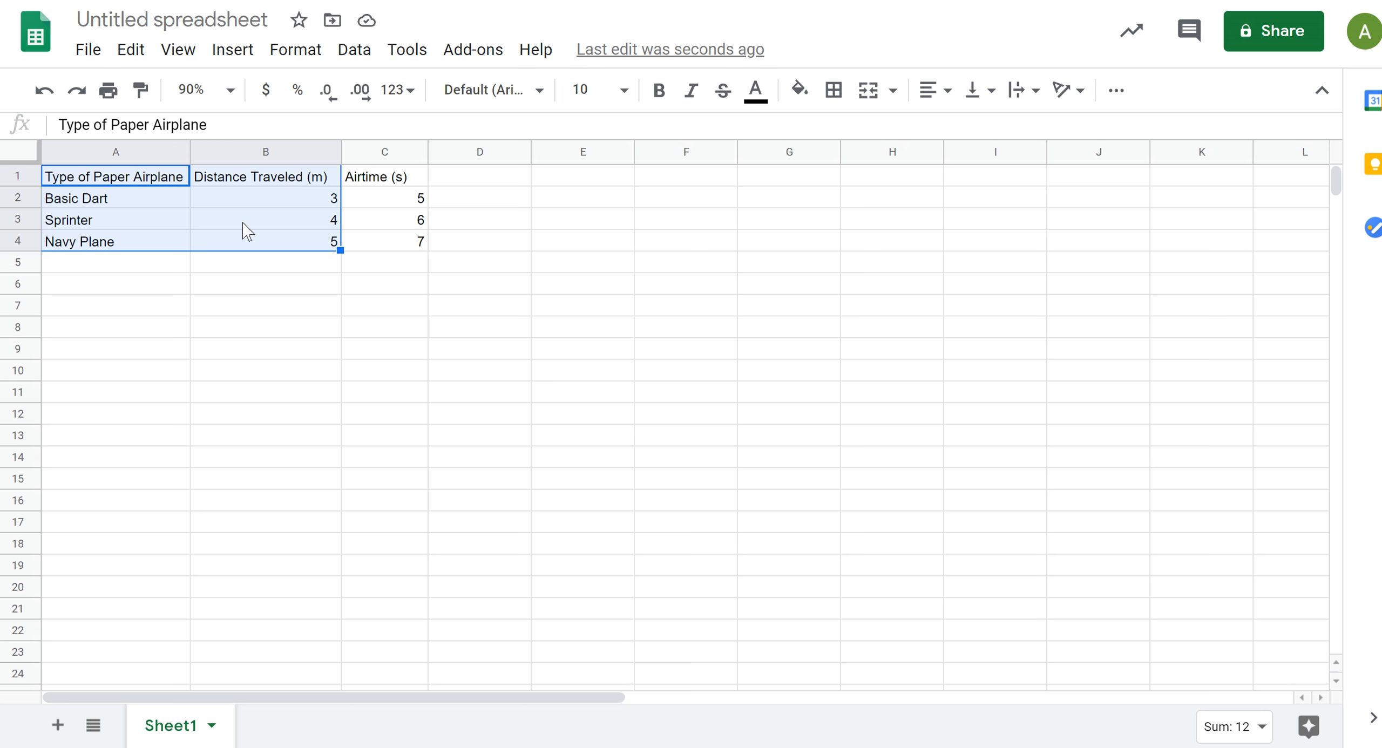
click(244, 61)
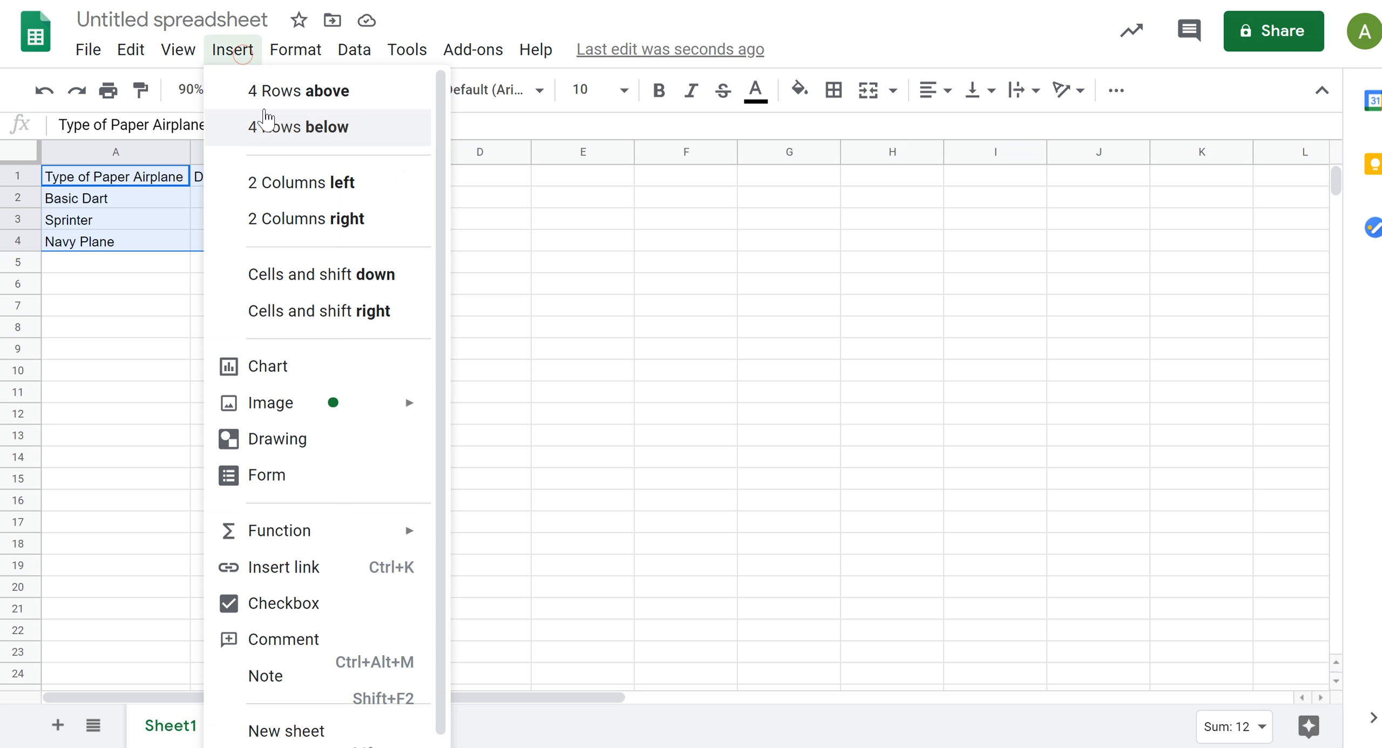
click(268, 369)
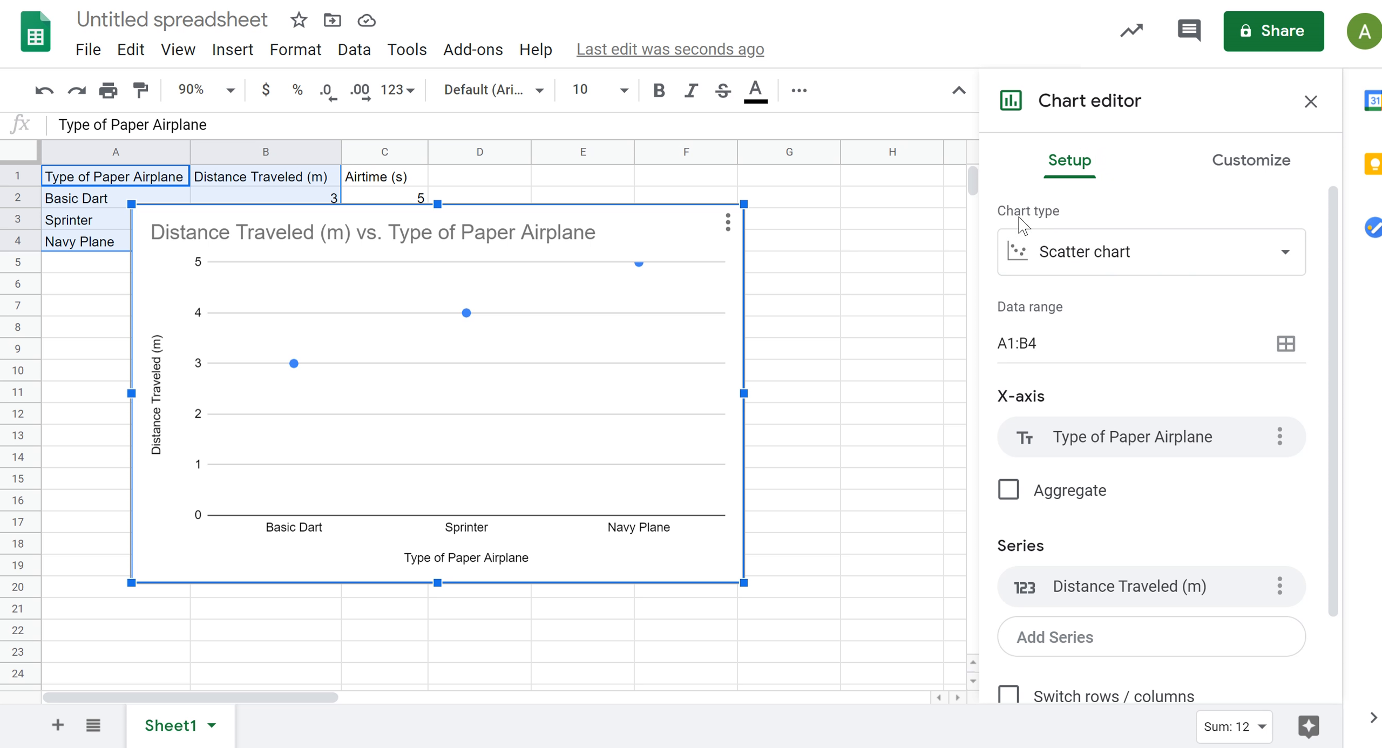
click(1256, 255)
click(1073, 488)
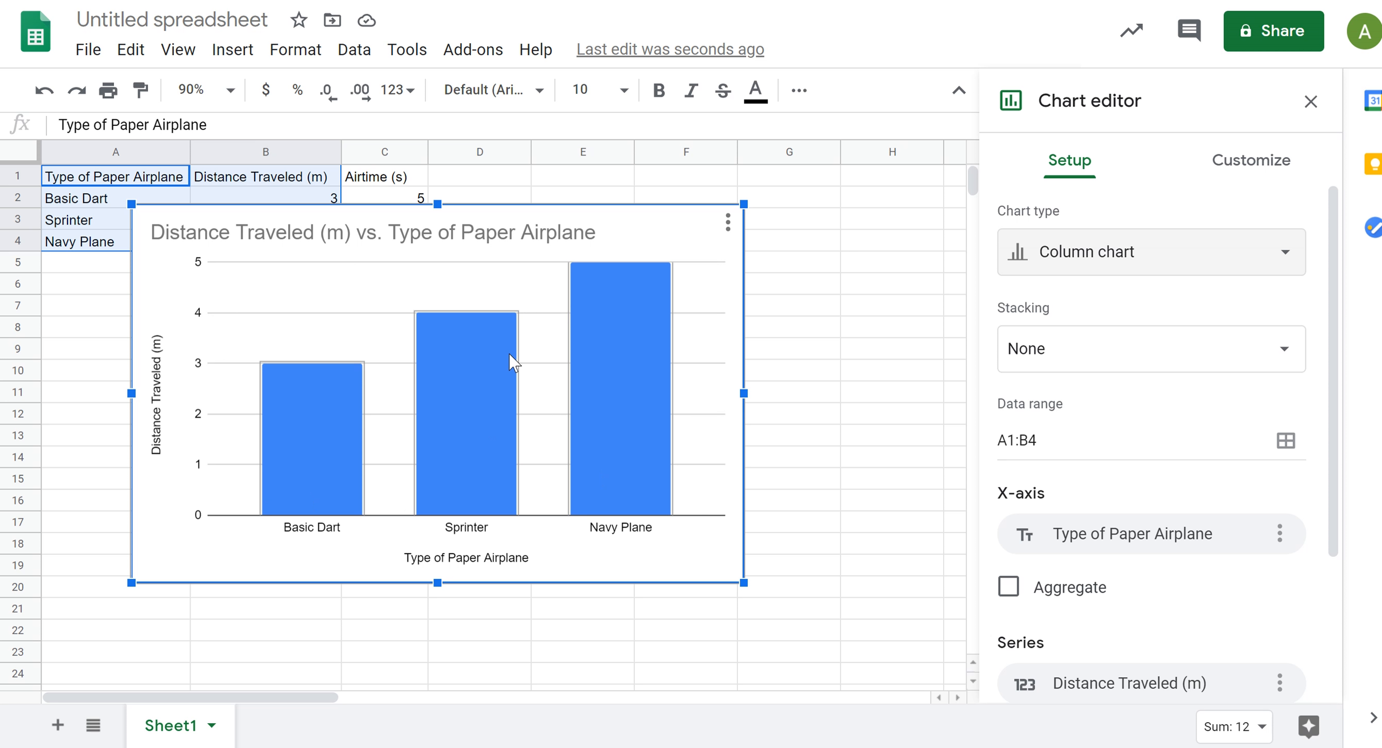
Step: Try minor gridlines and minor ticks on the chart's vertical axis, turning each one off again
drag(1335, 212, 1335, 355)
click(1252, 160)
click(1086, 599)
drag(1334, 270, 1334, 531)
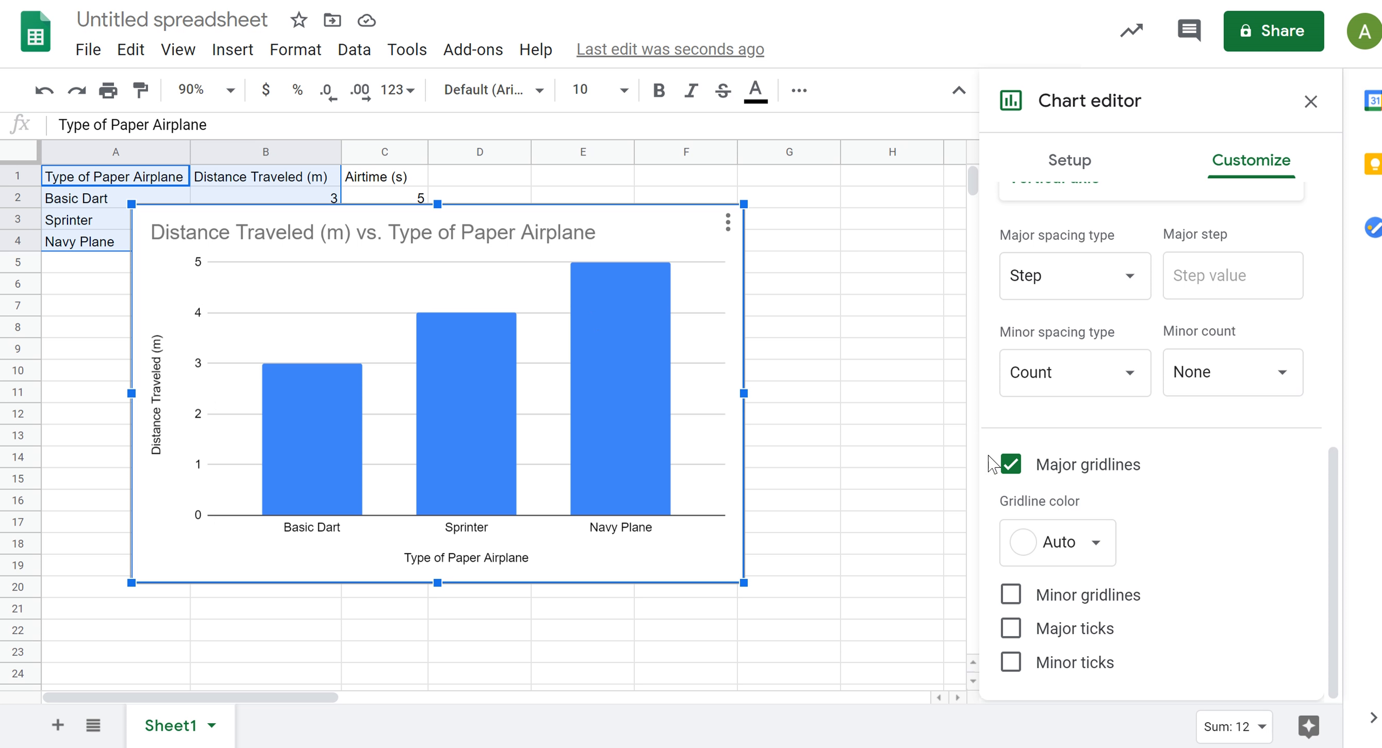
click(1011, 595)
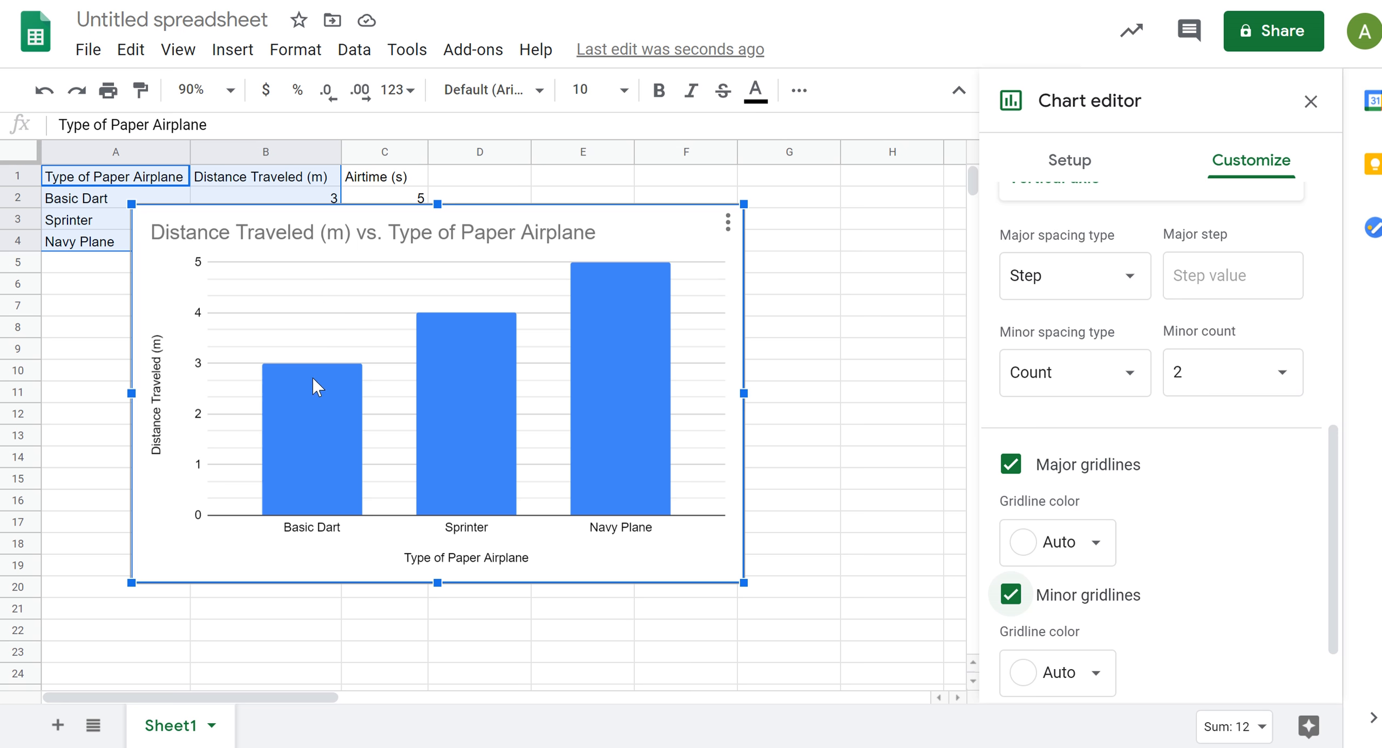
scroll(1159, 529, down, 2)
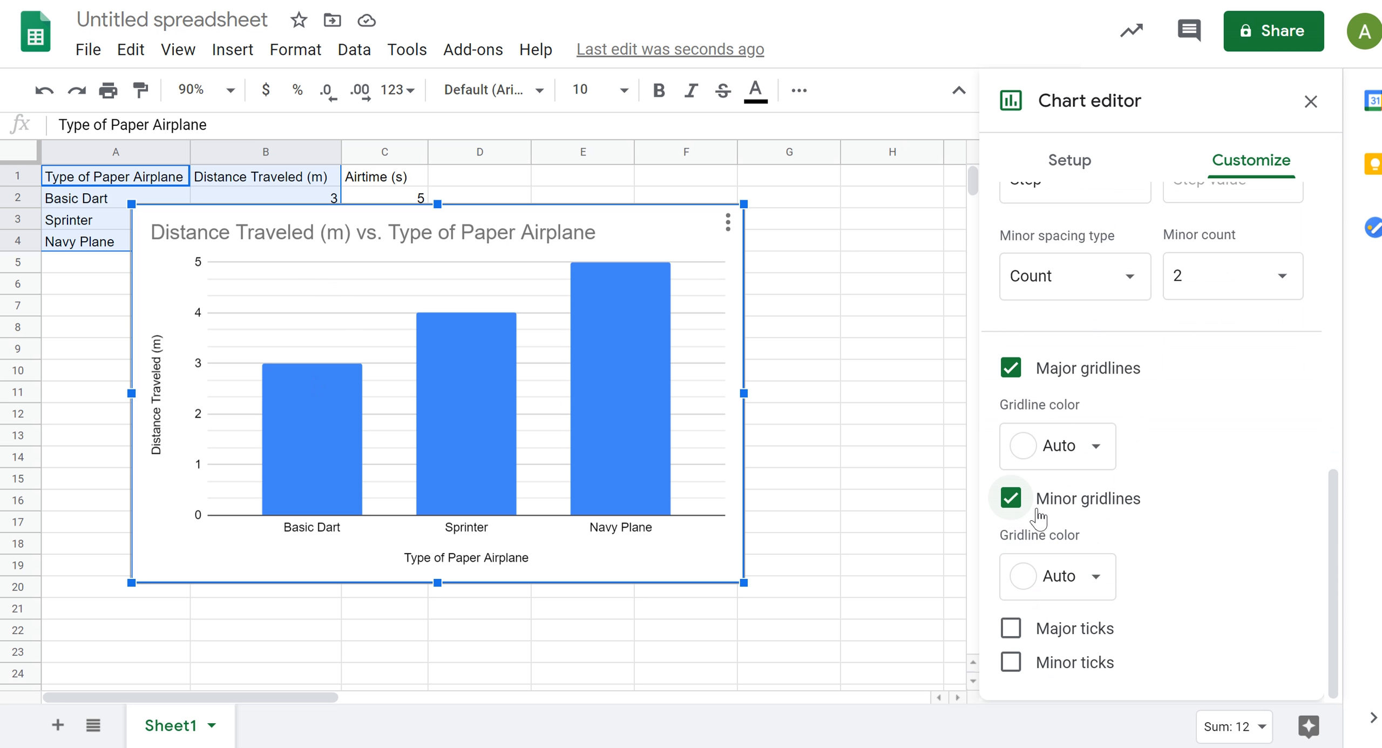
click(1015, 504)
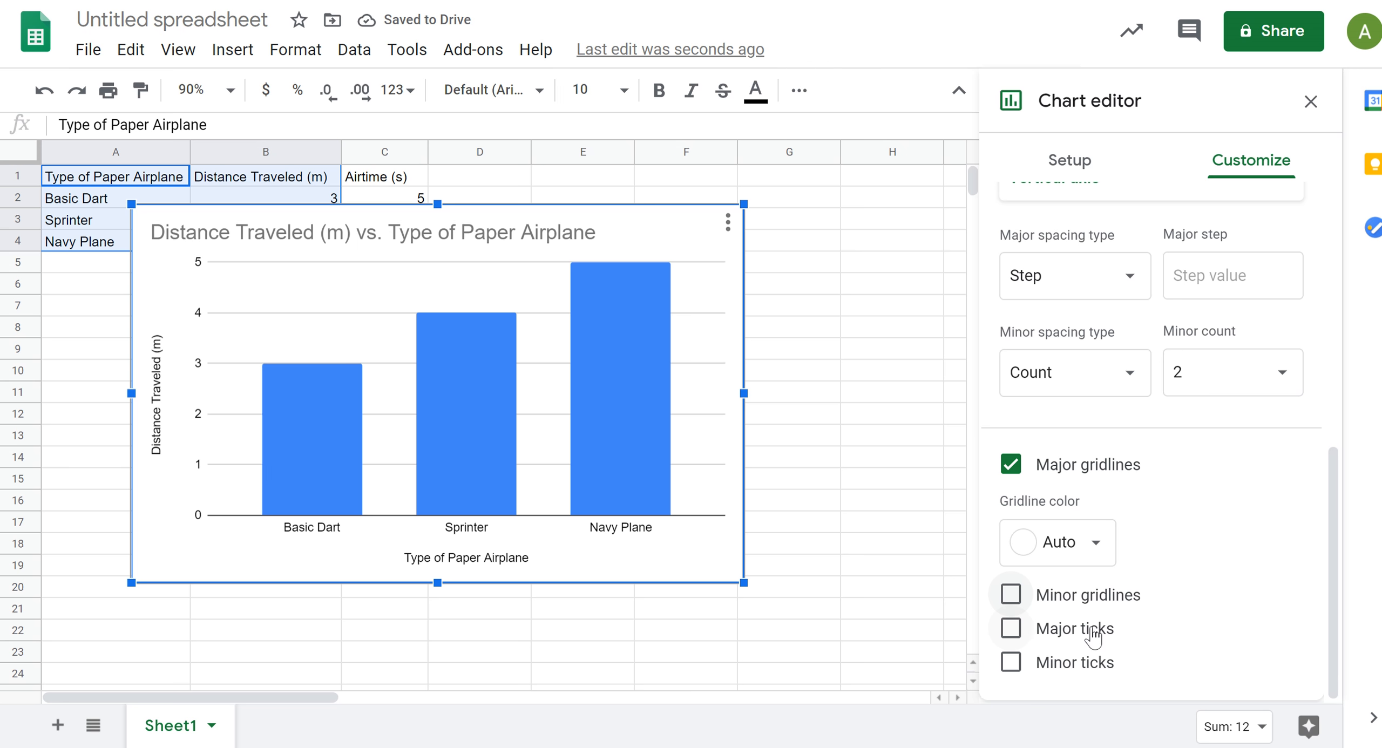
click(1011, 665)
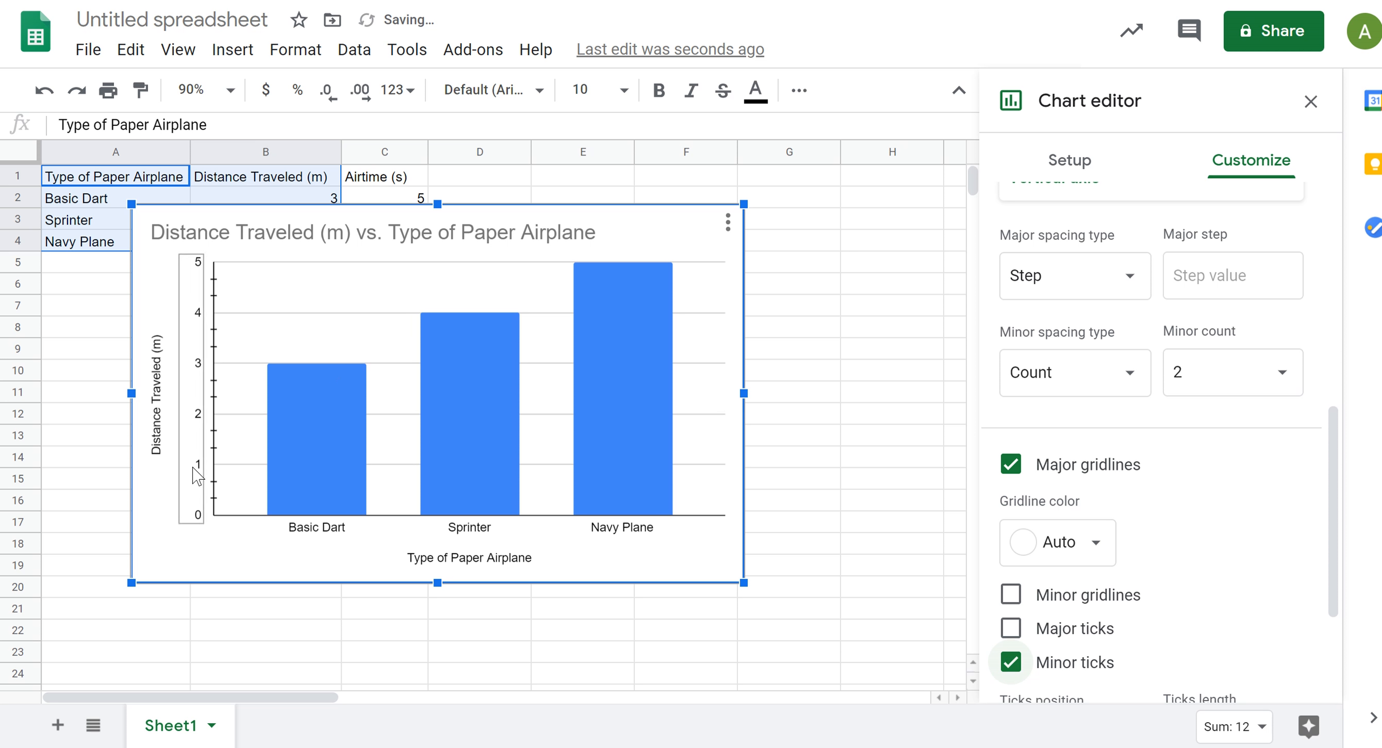
click(1011, 664)
Step: Add data labels to the Distance Traveled series of the column chart
scroll(1134, 459, up, 10)
click(1060, 319)
scroll(1134, 459, down, 5)
click(1011, 542)
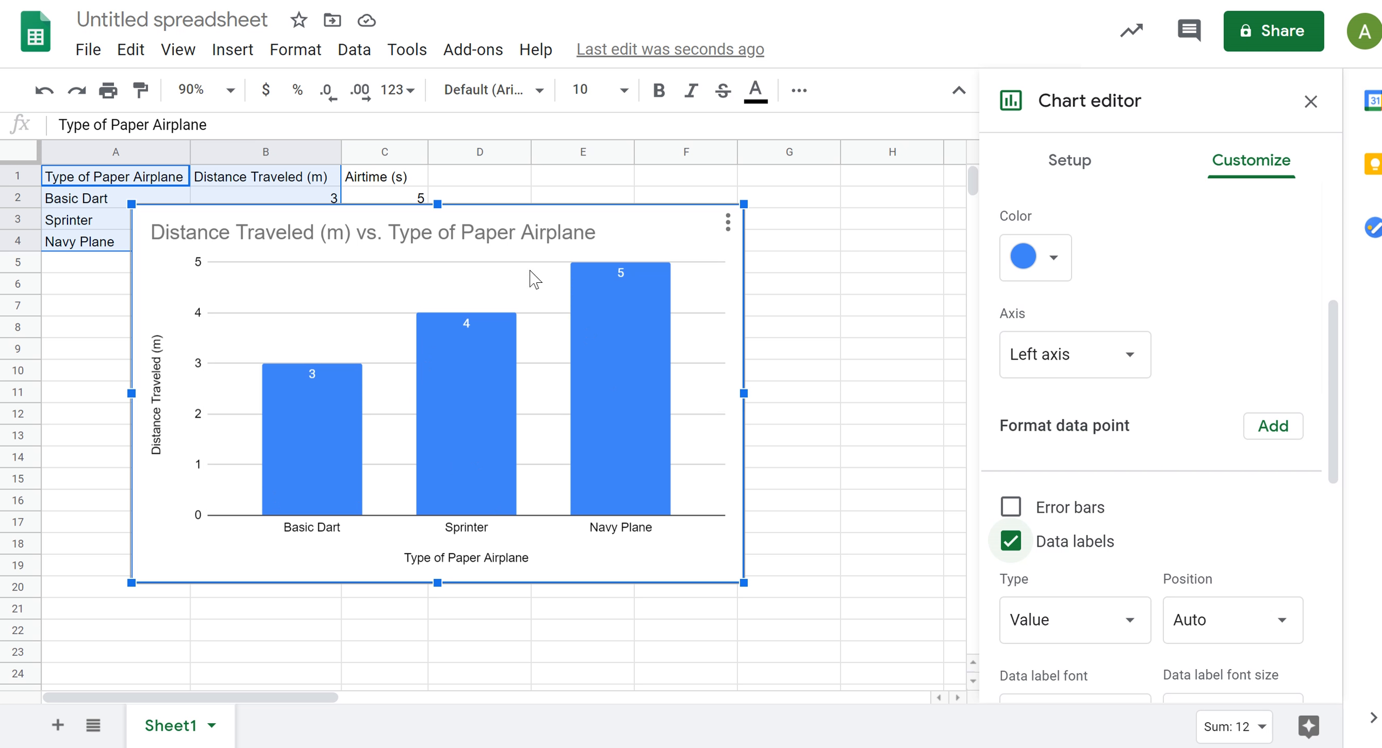
Step: Close the chart editor and reposition the chart on the sheet so it starts at about row 4 in column B
drag(392, 216, 503, 324)
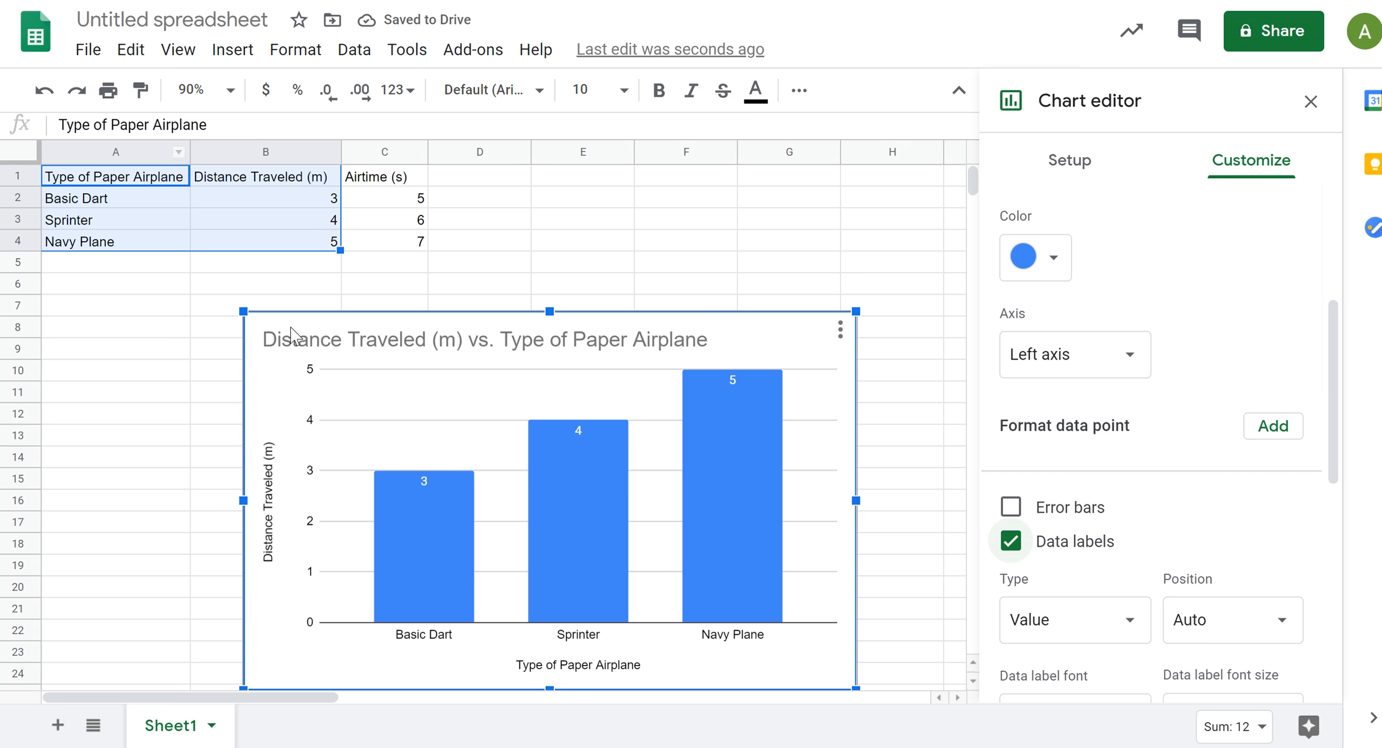
click(1311, 100)
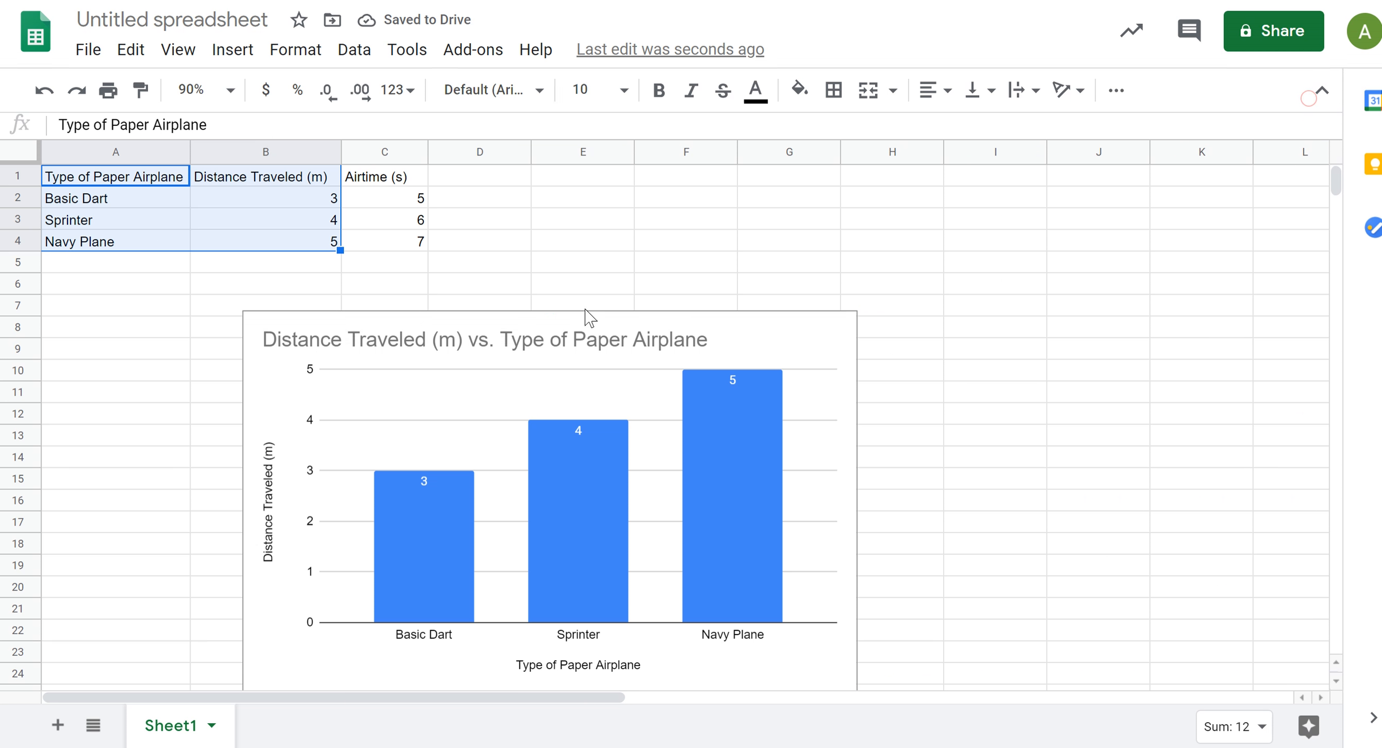
click(697, 329)
drag(771, 361, 808, 273)
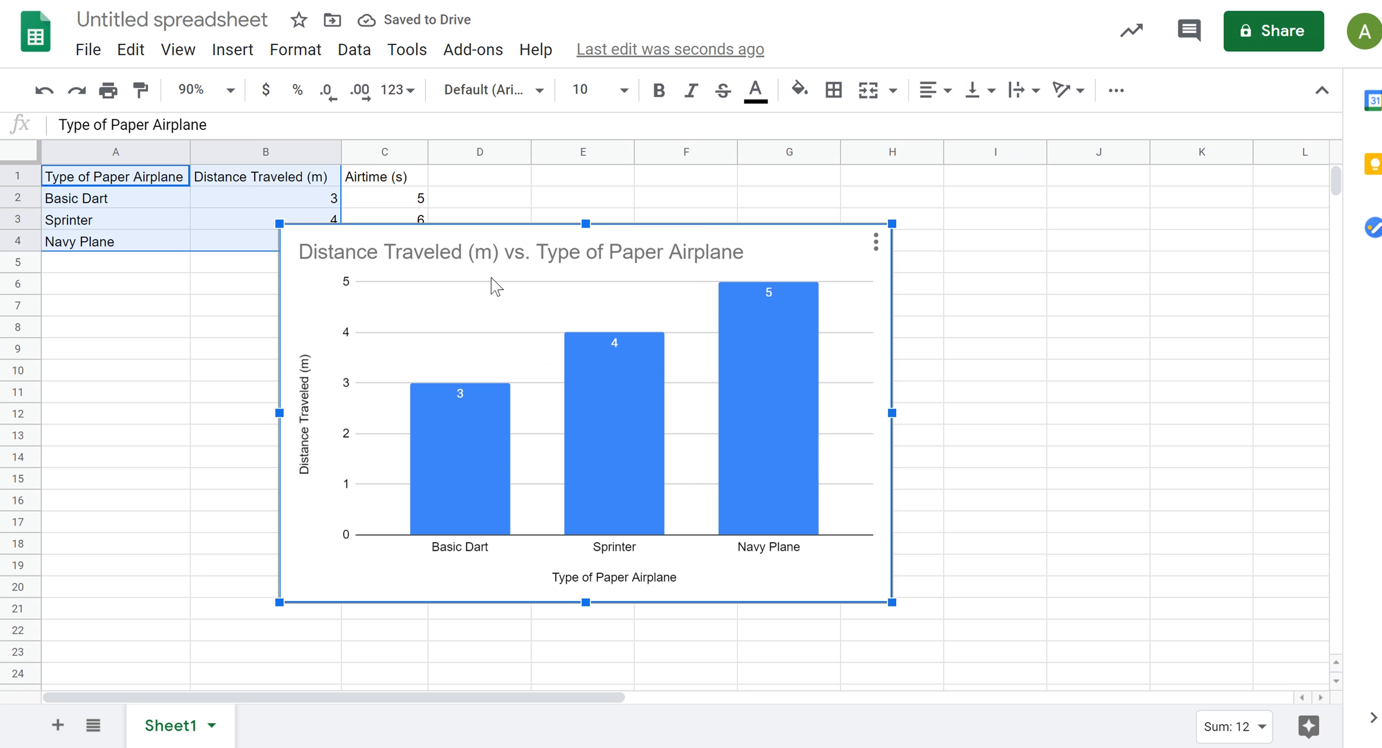
Step: Copy the column chart, switch to the blank Google Docs document and paste it there unlinked
click(876, 243)
click(786, 422)
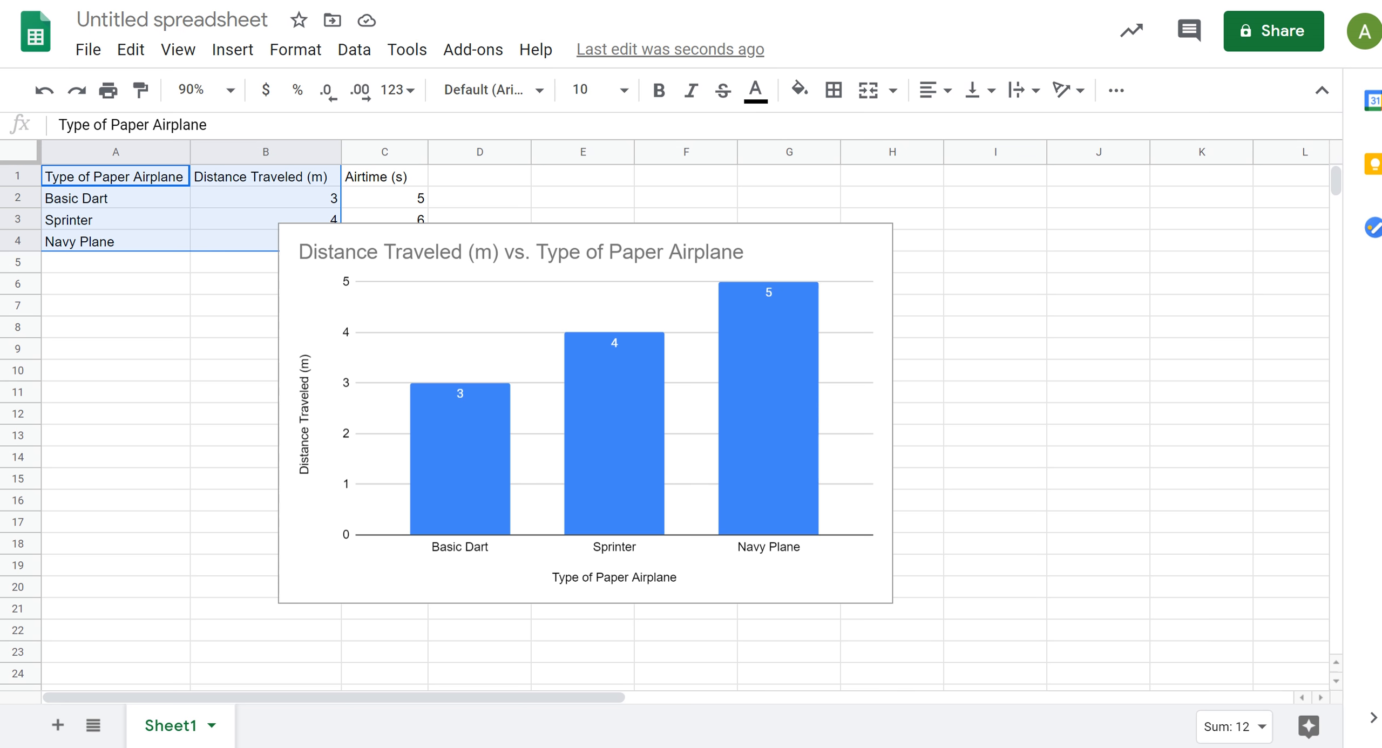
click(334, 1)
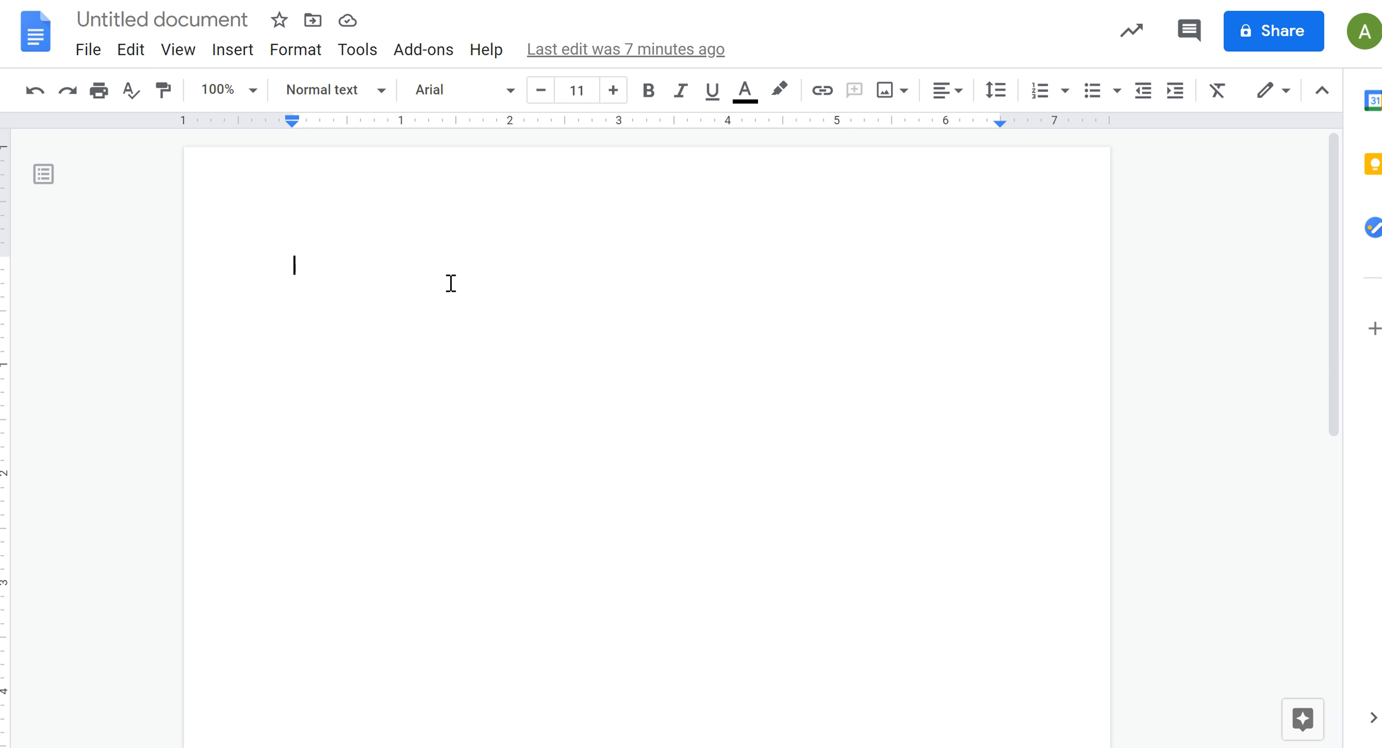
key(ctrl+v)
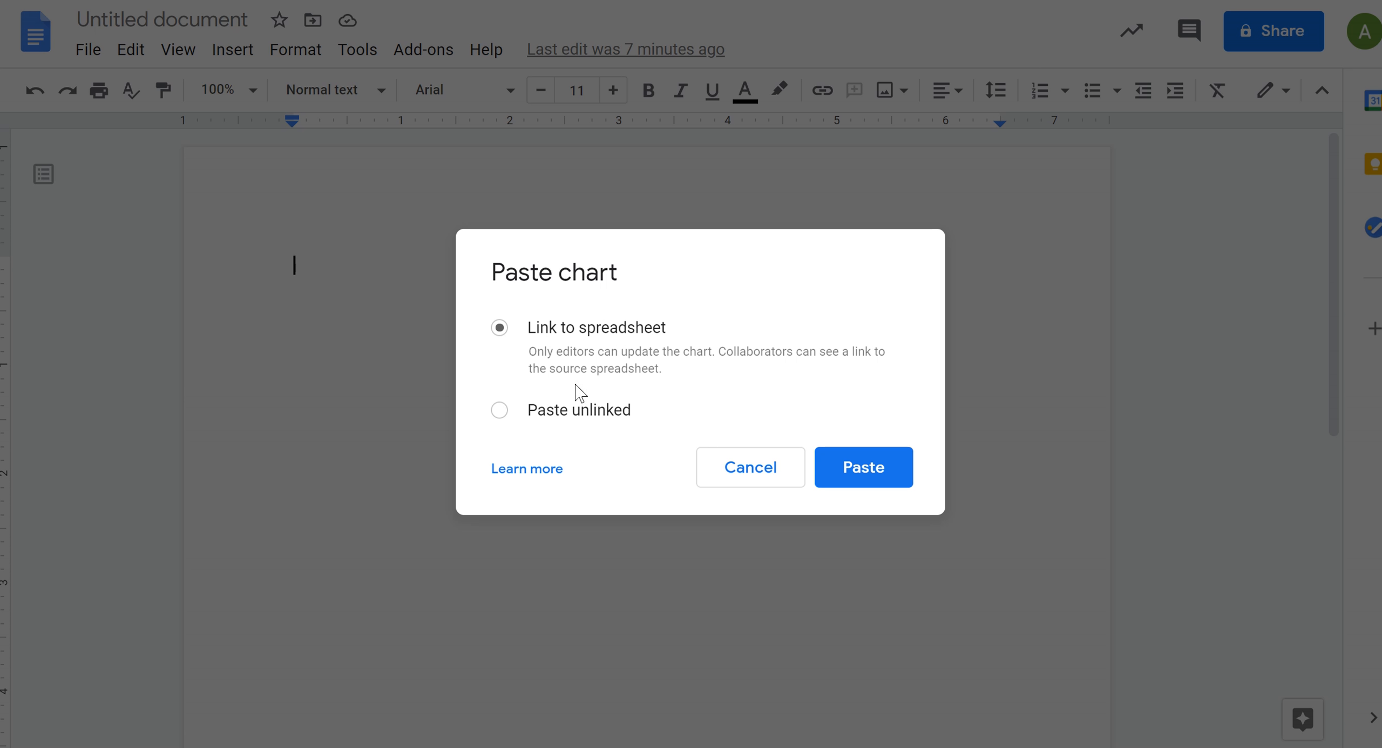
click(499, 409)
click(864, 467)
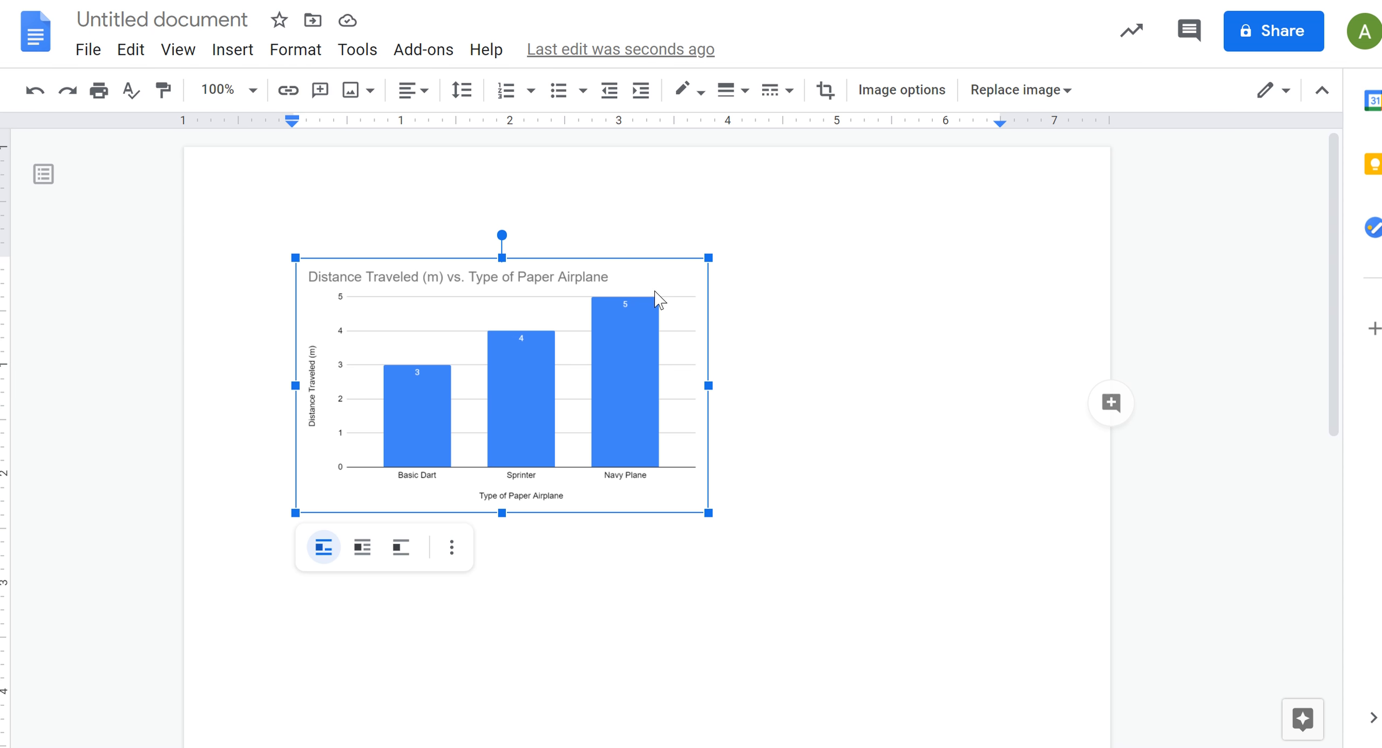
Step: Set the pasted chart's text wrapping to Wrap text and move the chart toward the middle of the page
click(902, 90)
click(1126, 233)
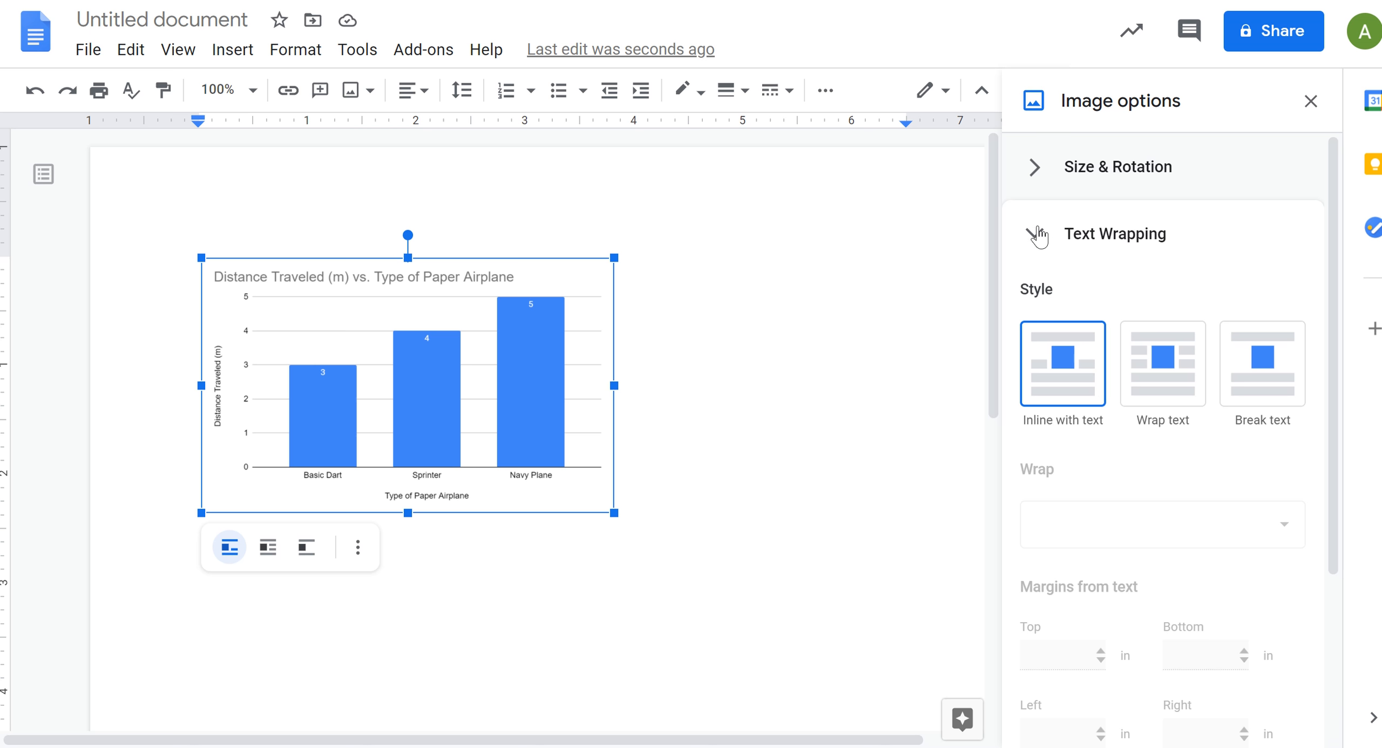
click(1149, 229)
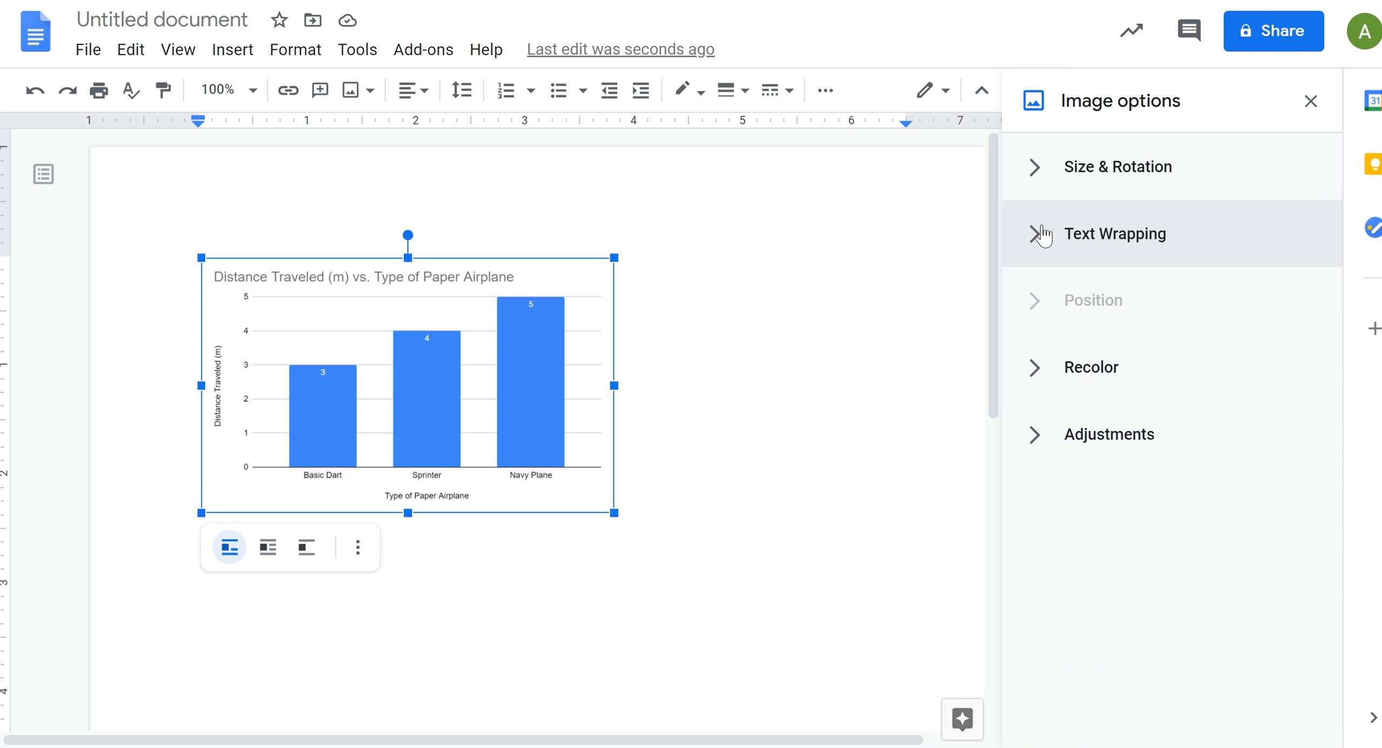
click(1055, 228)
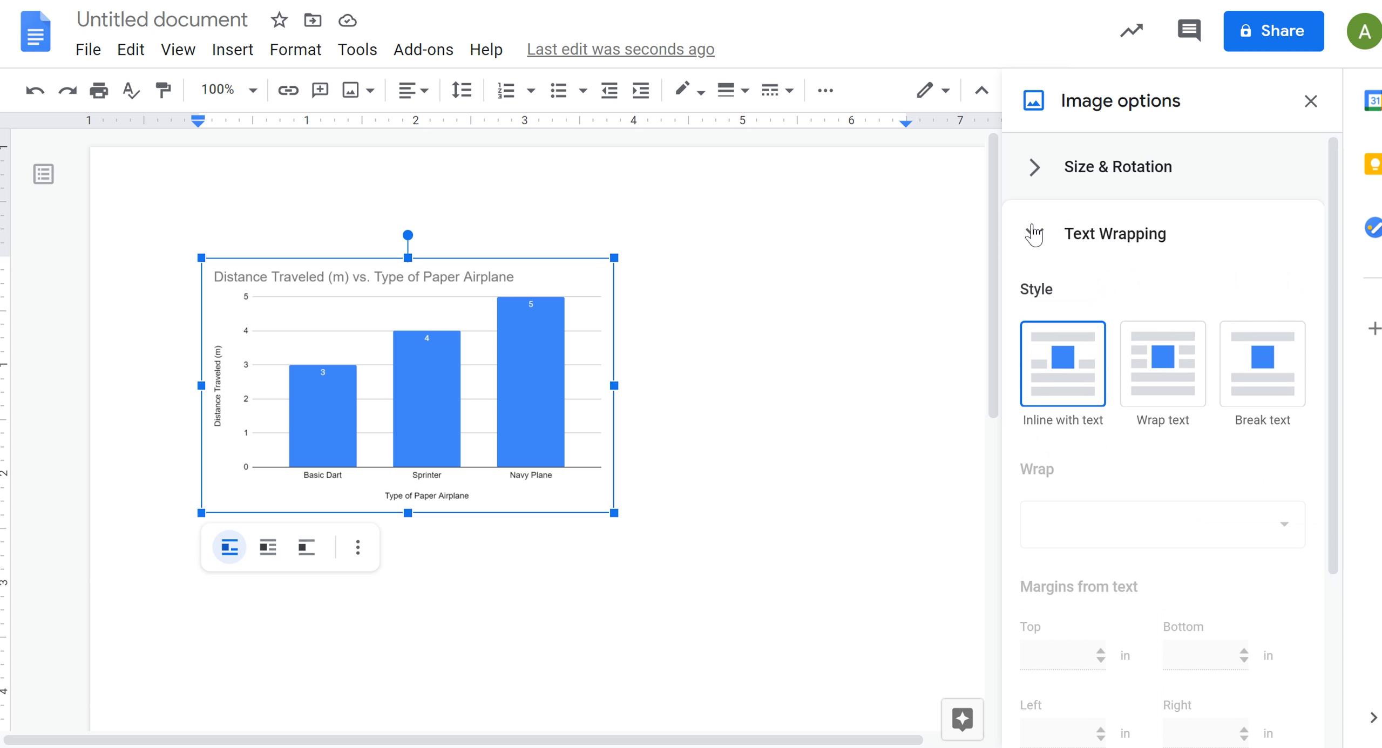
click(1183, 389)
drag(767, 284, 685, 248)
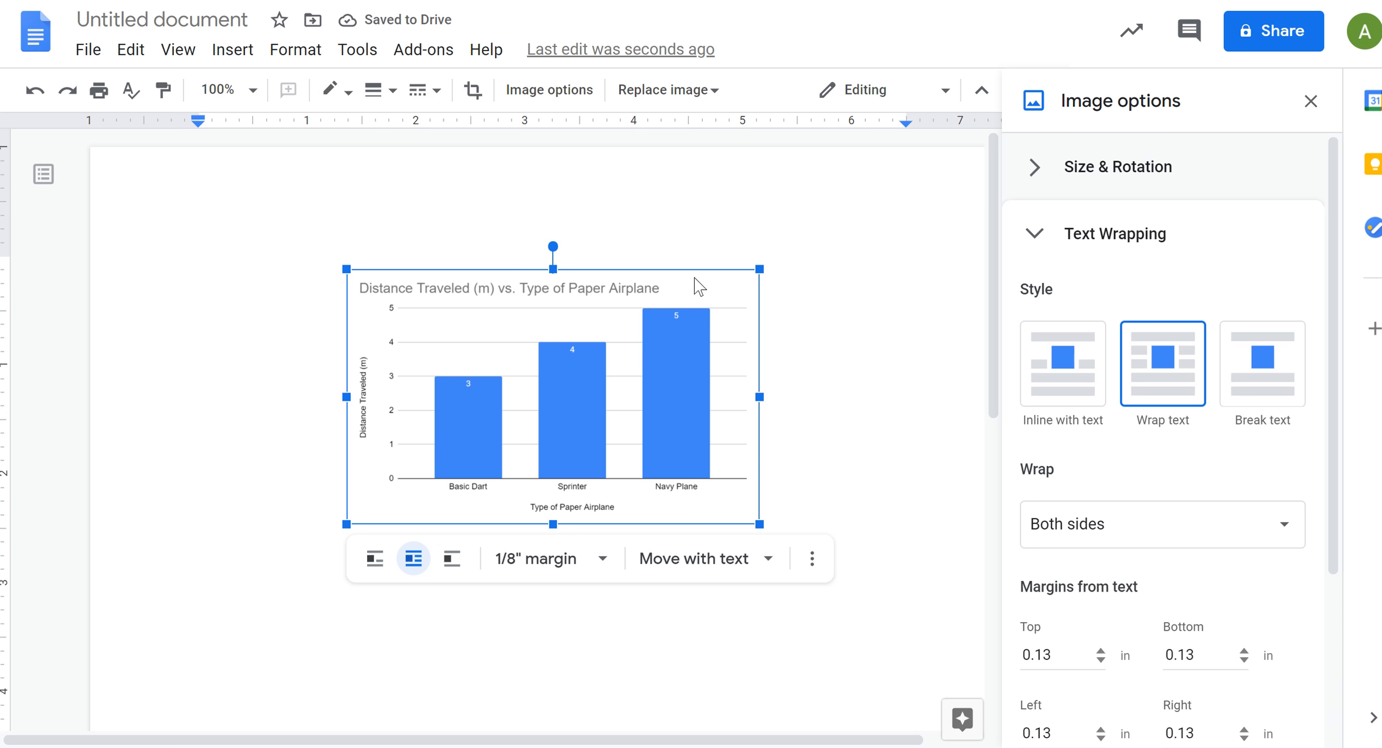
Step: Add a long filler run of the letter "a" to the document beside the chart and split it into two lines
click(214, 297)
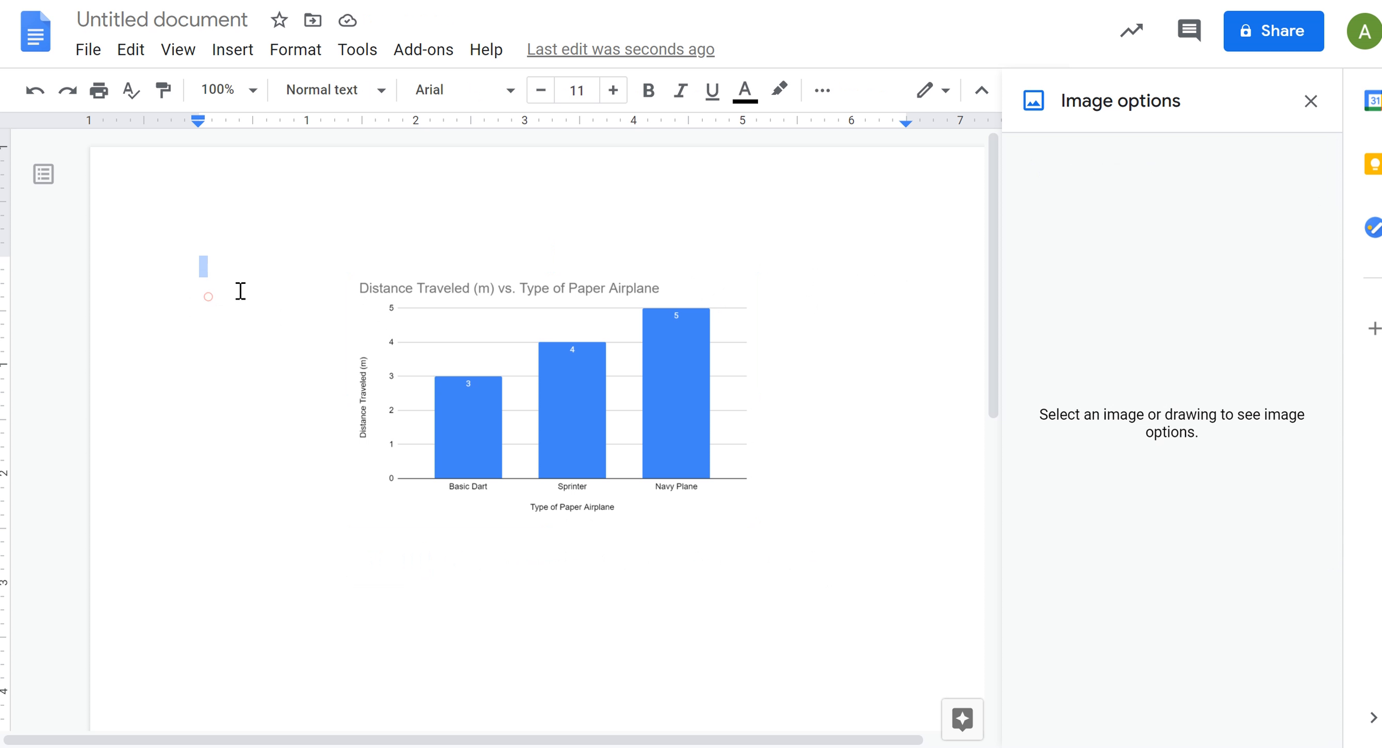
click(476, 330)
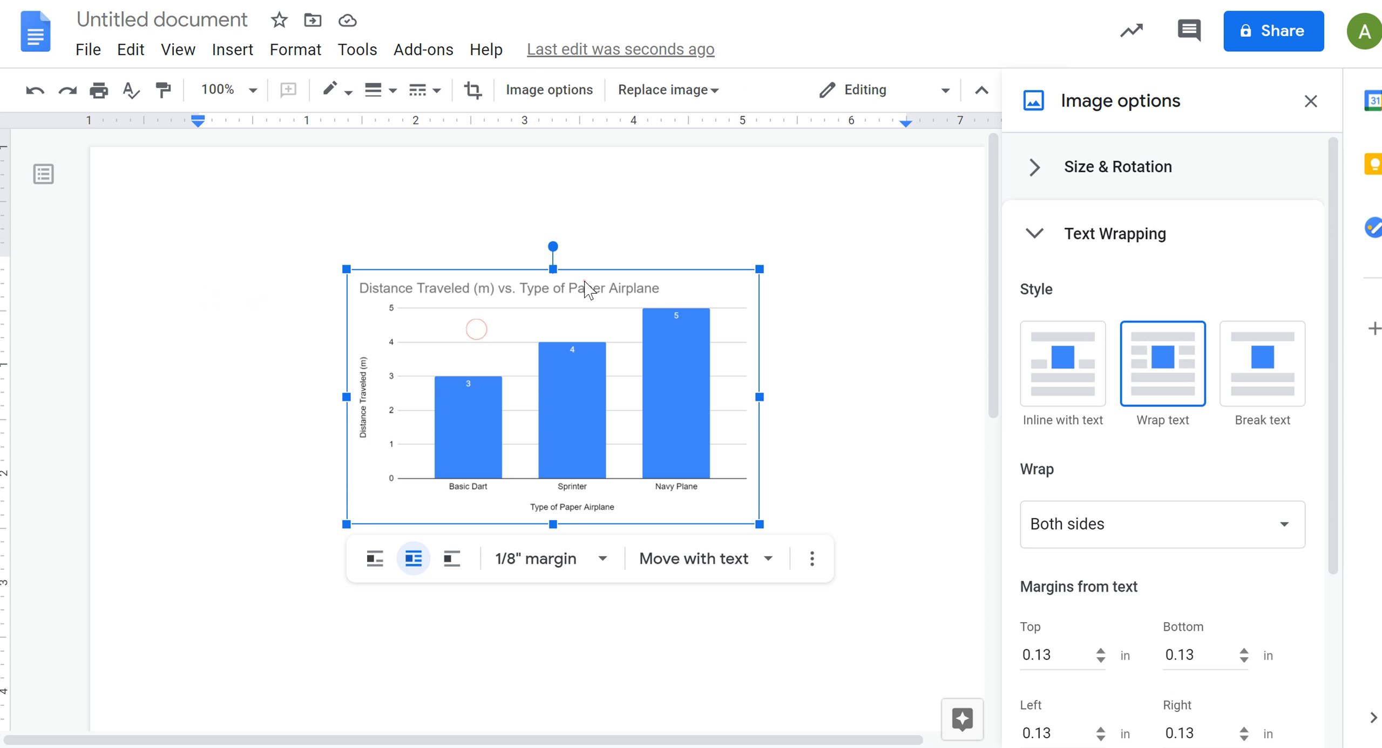
drag(586, 299, 488, 315)
click(281, 313)
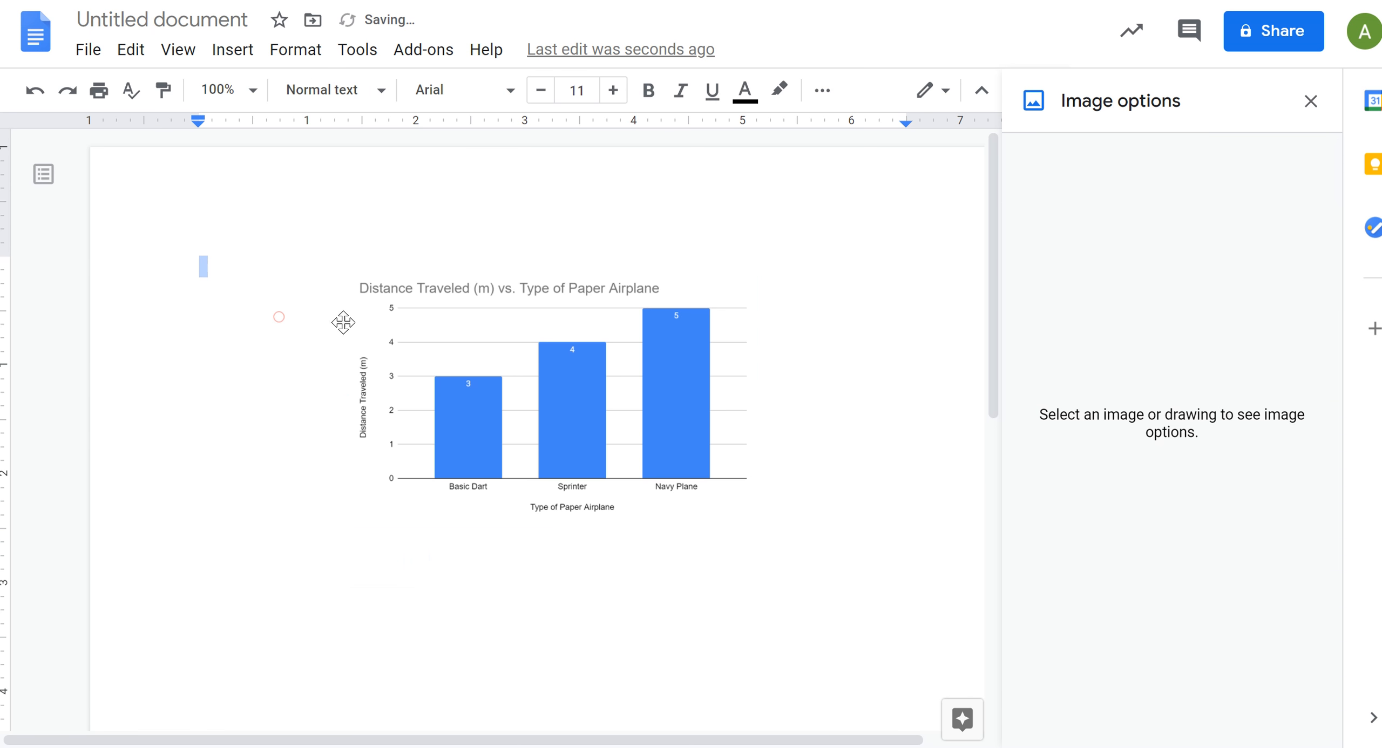
text(aaaaaaaaaaaaaaaaaaaaaaa)
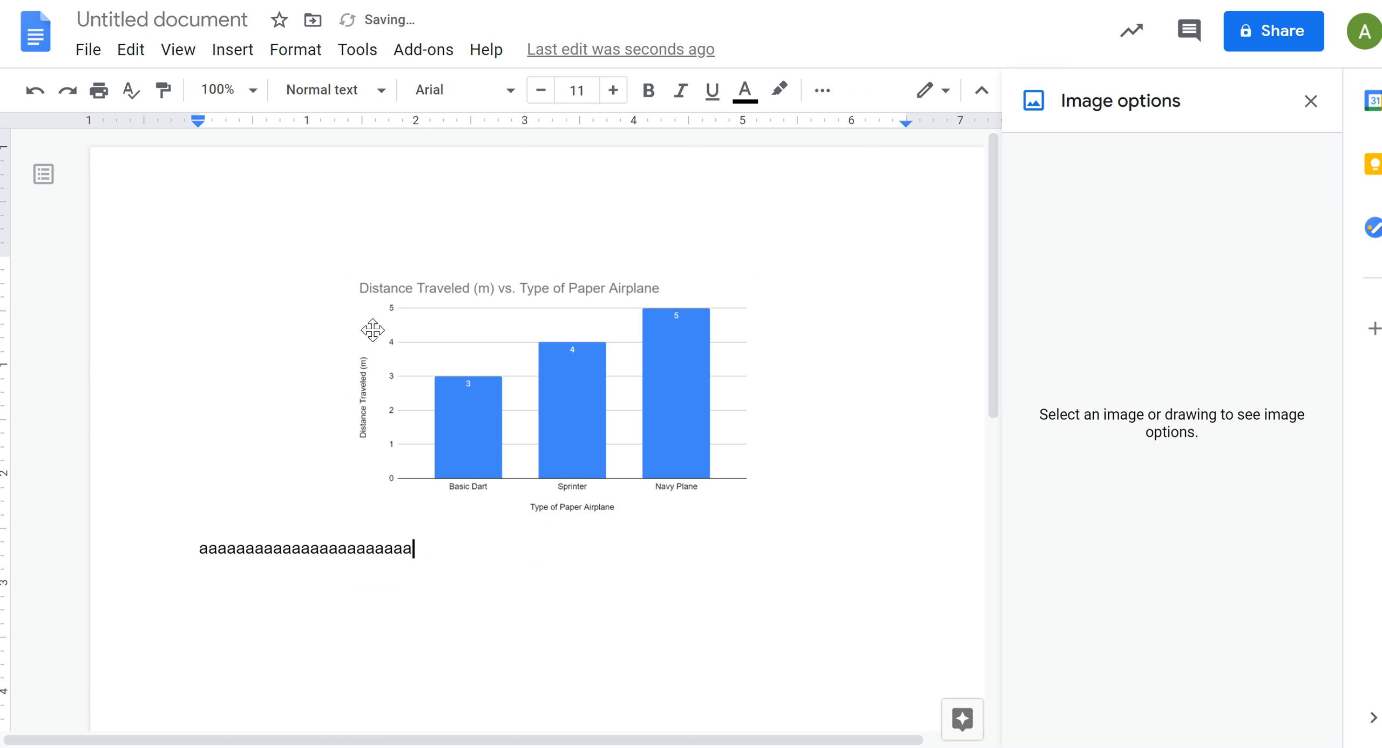
text(aaaaaaaaaaaaaaaaaaaaaaaaaaaaaaaaaaaaaaaaaaaaaaaaaaaaaaaa)
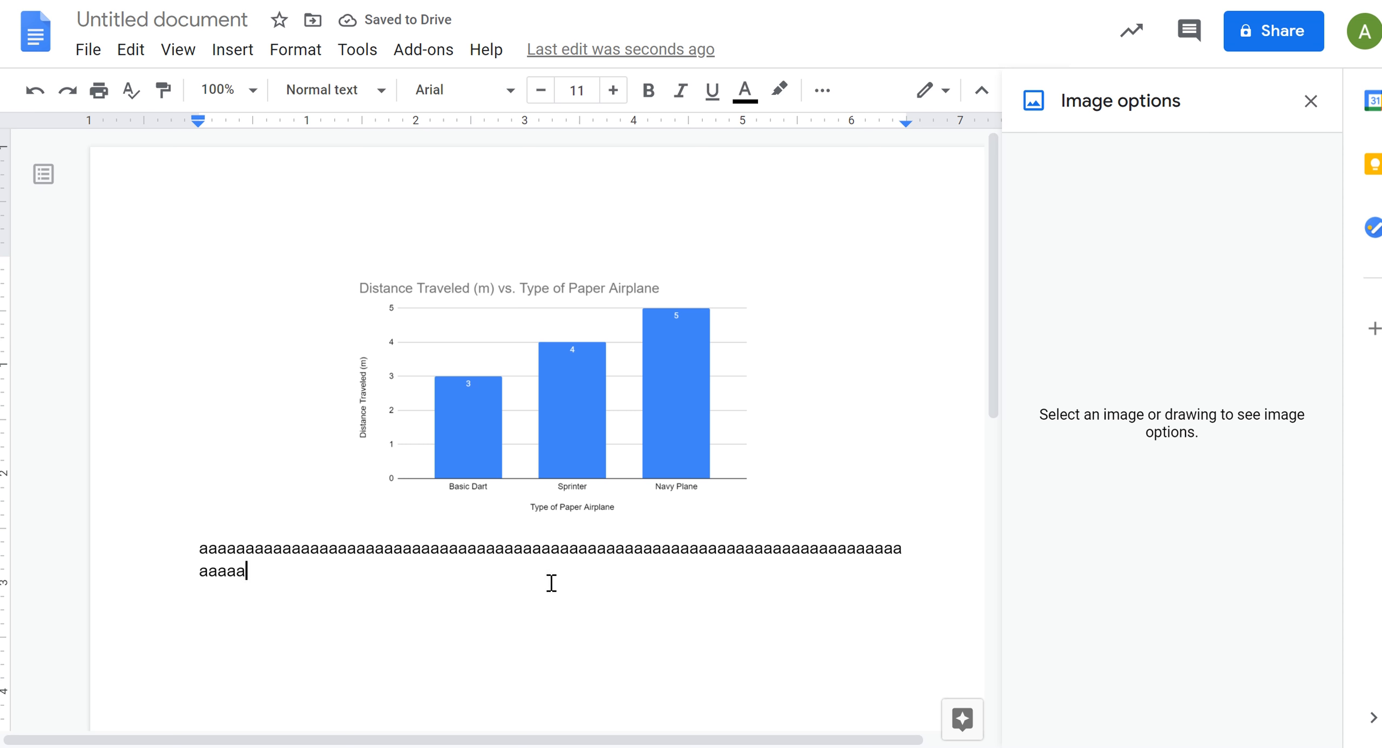
click(541, 549)
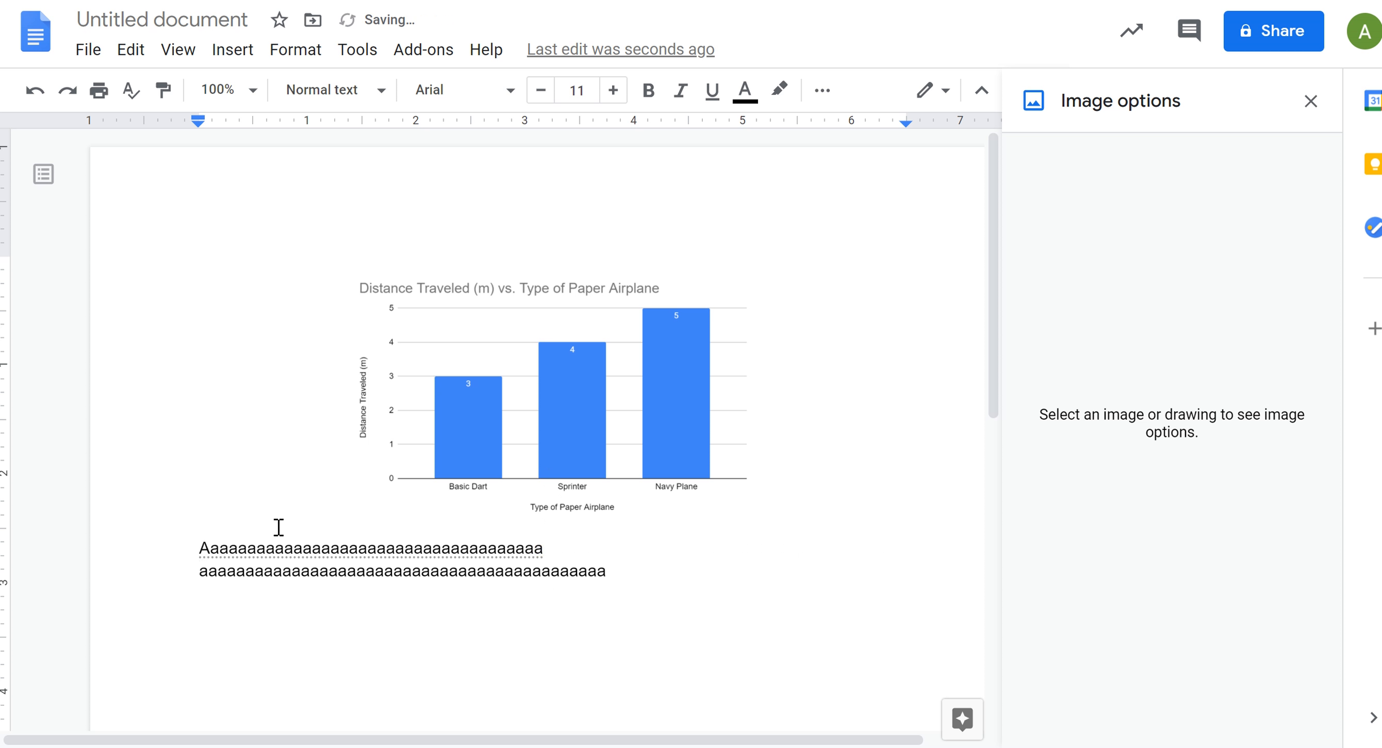
Step: Move the chart below the two lines of filler text and select the first line
drag(528, 302, 537, 351)
drag(622, 274, 193, 270)
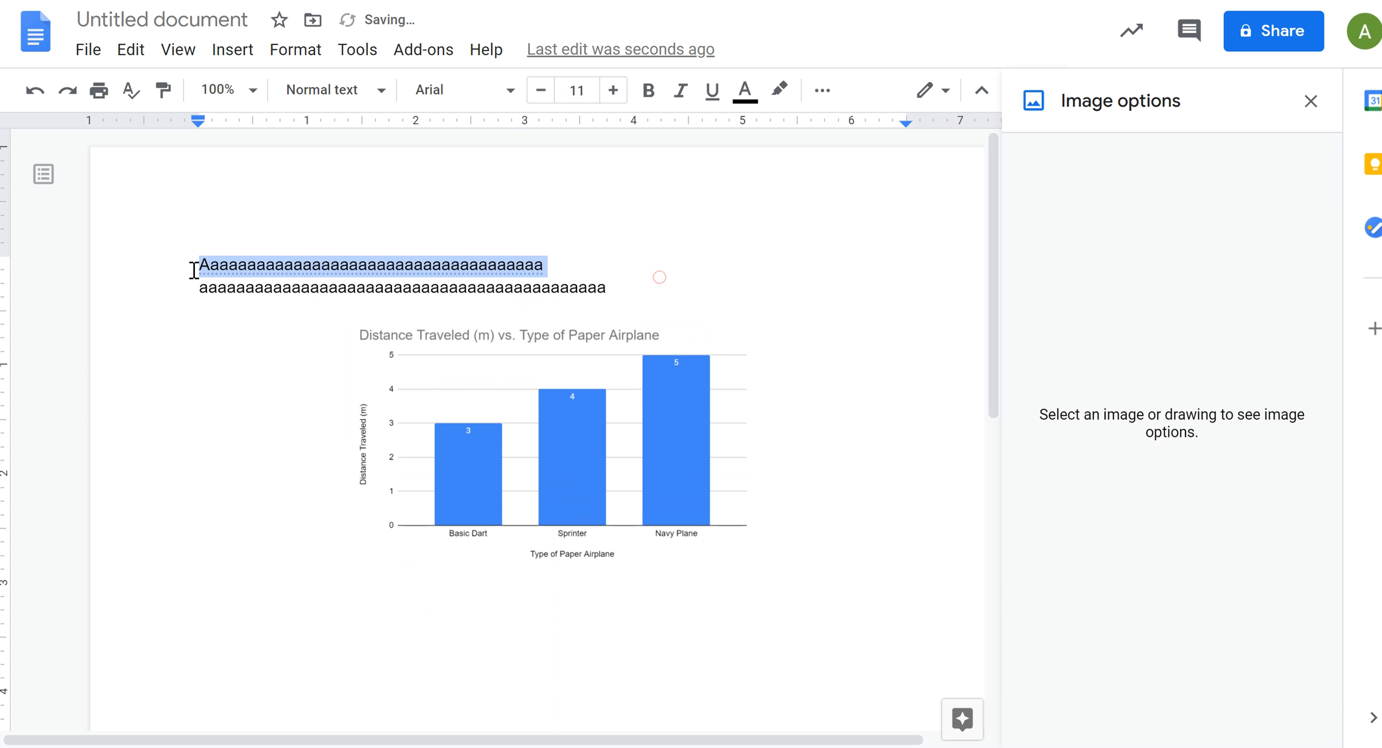